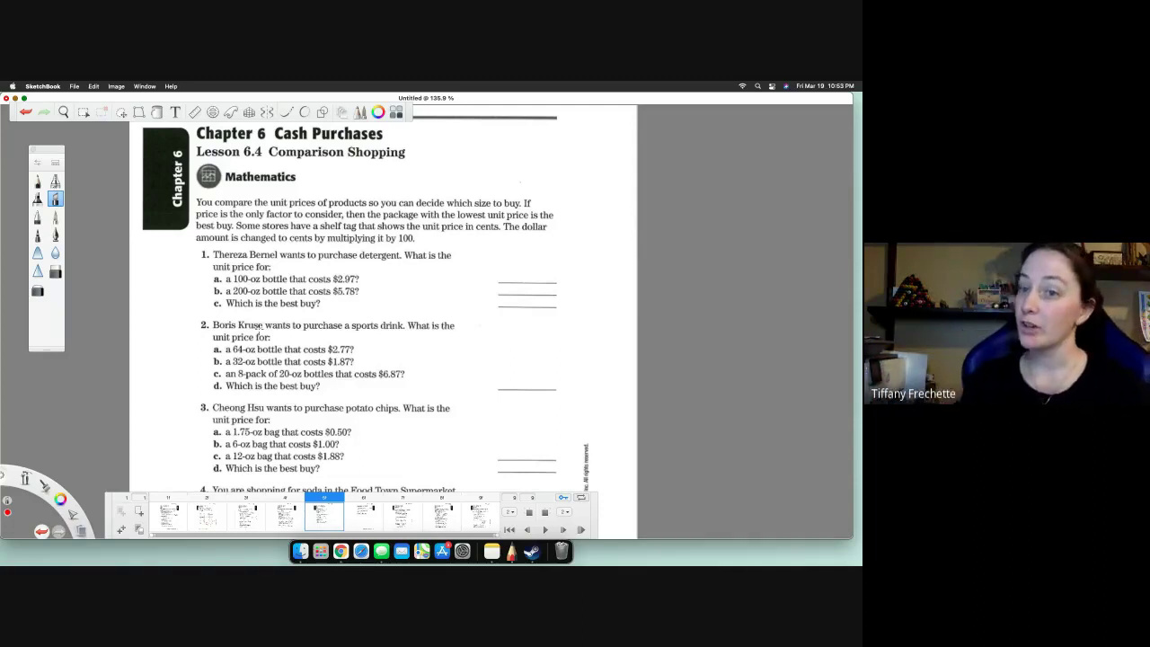
Draw a red bracket beside the introductory paragraph, after undoing a stray mark near problem 1.
left_click_drag(178, 243, 199, 246)
key("super+z")
mouse_move(206, 191)
left_mouse_down()
mouse_move(193, 199)
mouse_move(194, 241)
mouse_move(205, 242)
left_mouse_up()
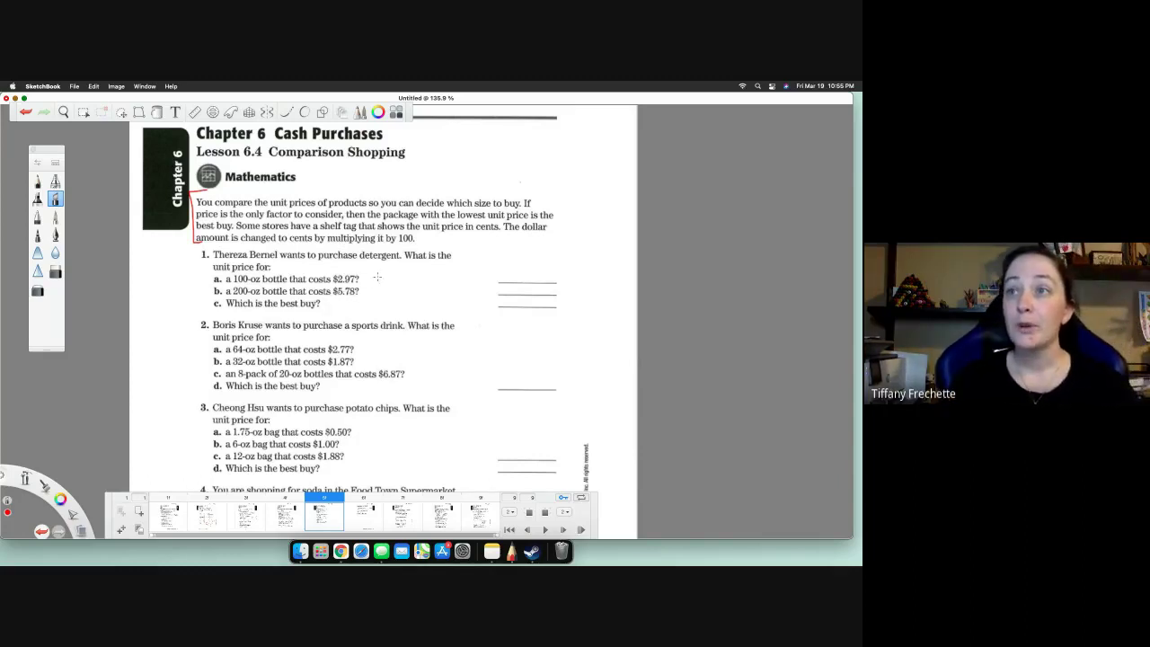
Write 2.97 ÷ 100 and 5.78 ÷ 200 in red beside 1a and 1b, arrowed to 0.030.
left_click_drag(368, 273, 430, 279)
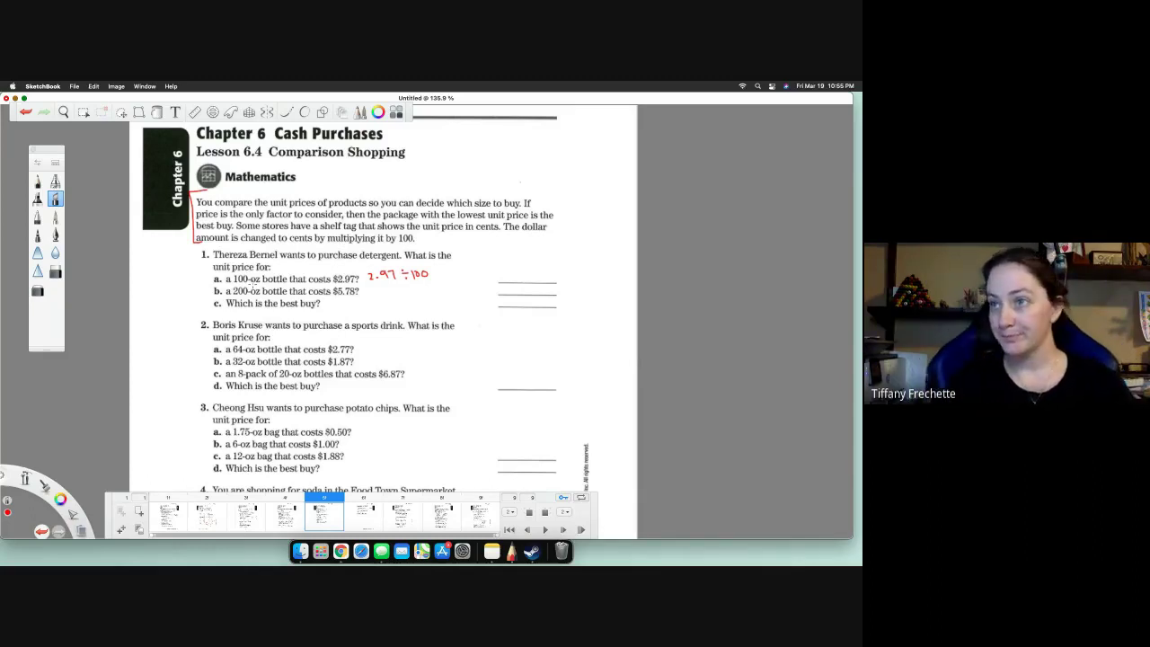
mouse_move(433, 270)
left_mouse_down()
mouse_move(491, 273)
mouse_move(483, 279)
left_mouse_up()
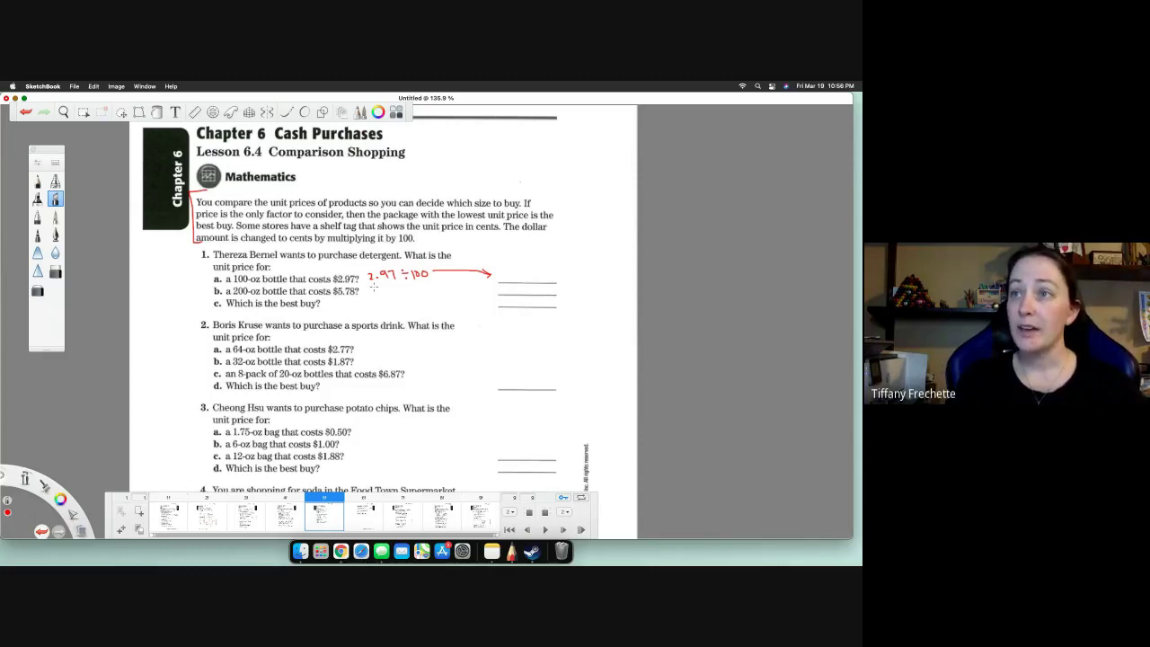
mouse_move(375, 285)
left_mouse_down()
mouse_move(368, 295)
mouse_move(406, 294)
left_mouse_up()
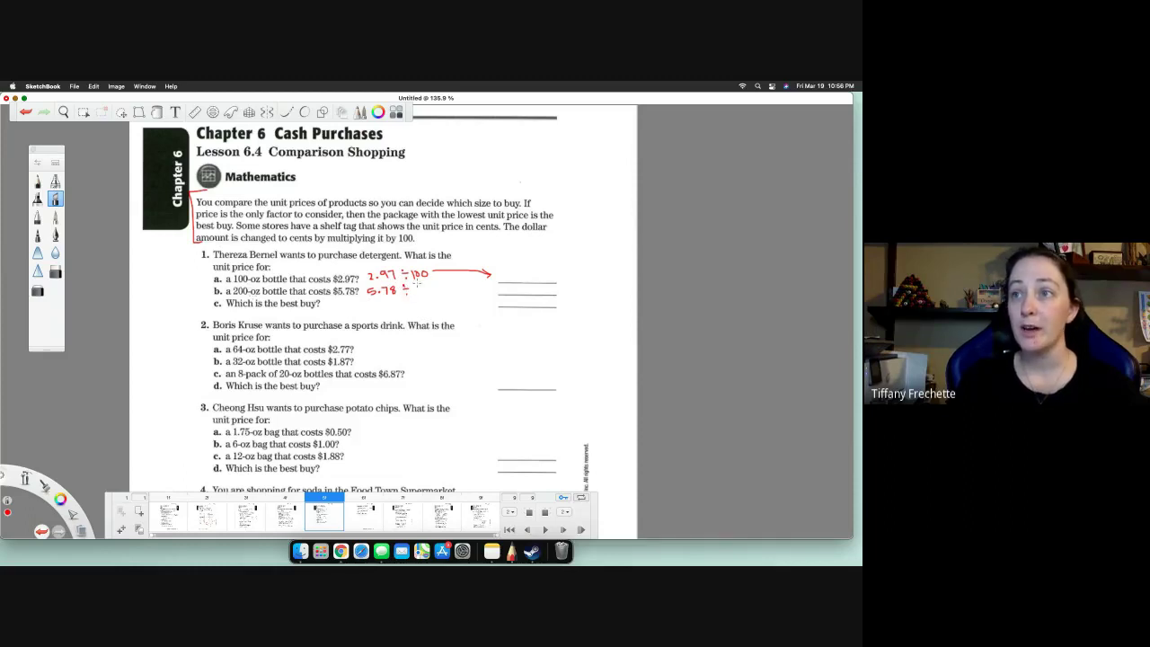
left_click_drag(416, 283, 486, 293)
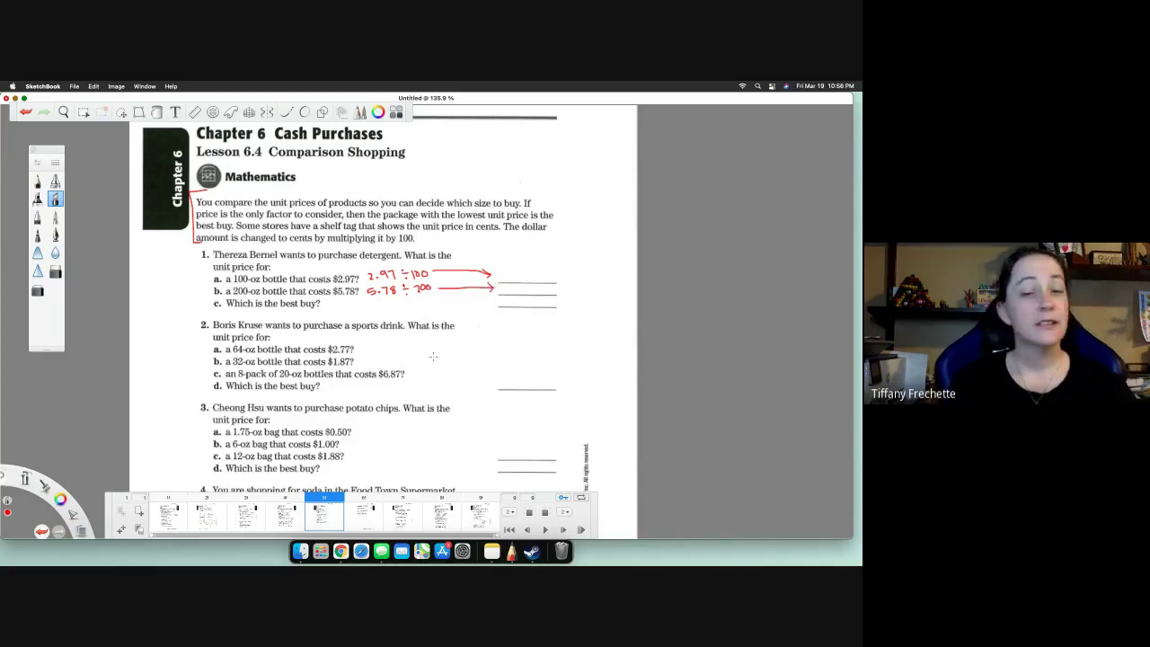
mouse_move(503, 269)
left_mouse_down()
mouse_move(532, 272)
mouse_move(501, 290)
mouse_move(533, 294)
left_mouse_up()
left_click(509, 278)
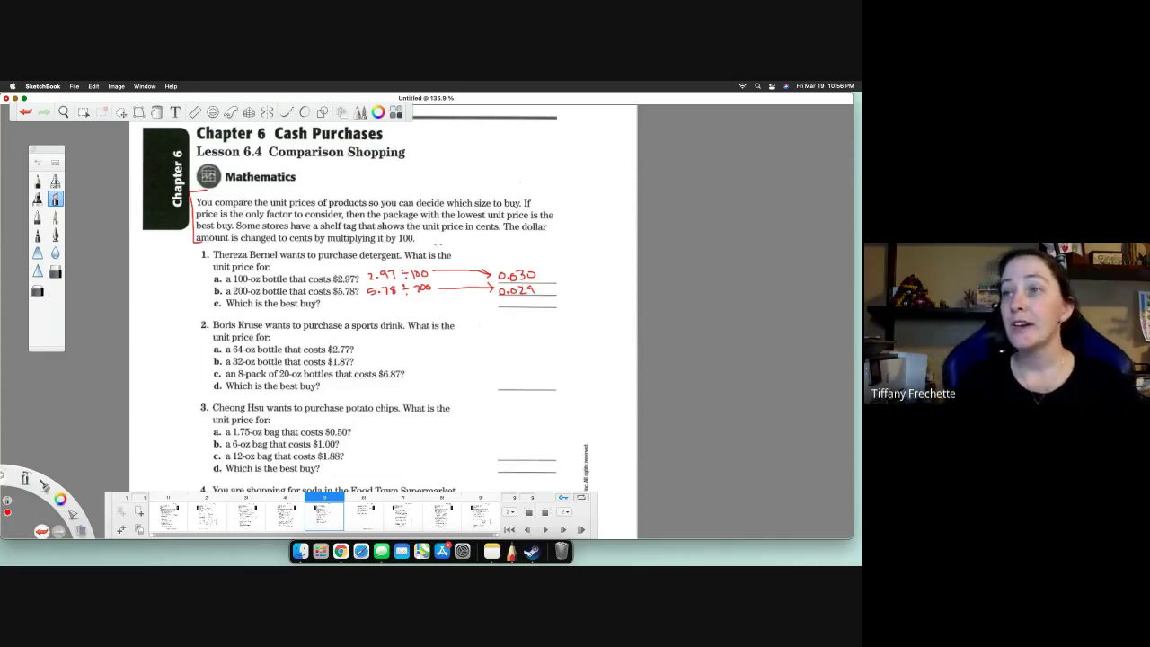
Underline 'multiplying it by 100', then write → 3¢ after 0.030 and 2.9¢ after 0.029.
left_click_drag(328, 241, 413, 241)
left_click_drag(543, 275, 579, 280)
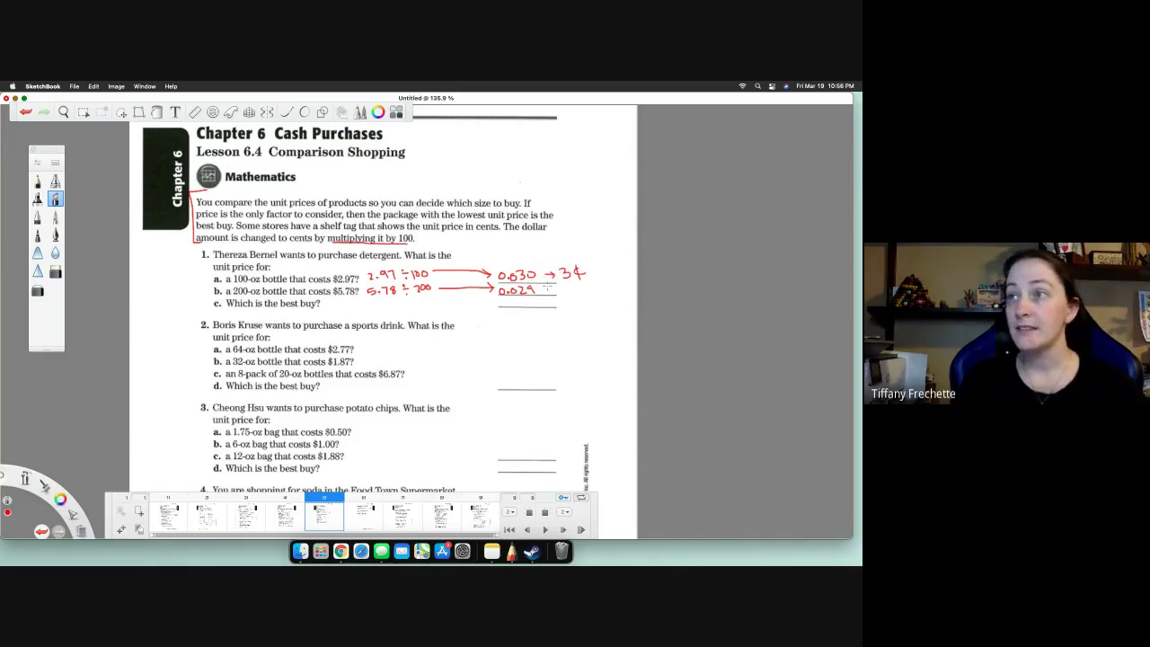
left_click_drag(554, 286, 581, 298)
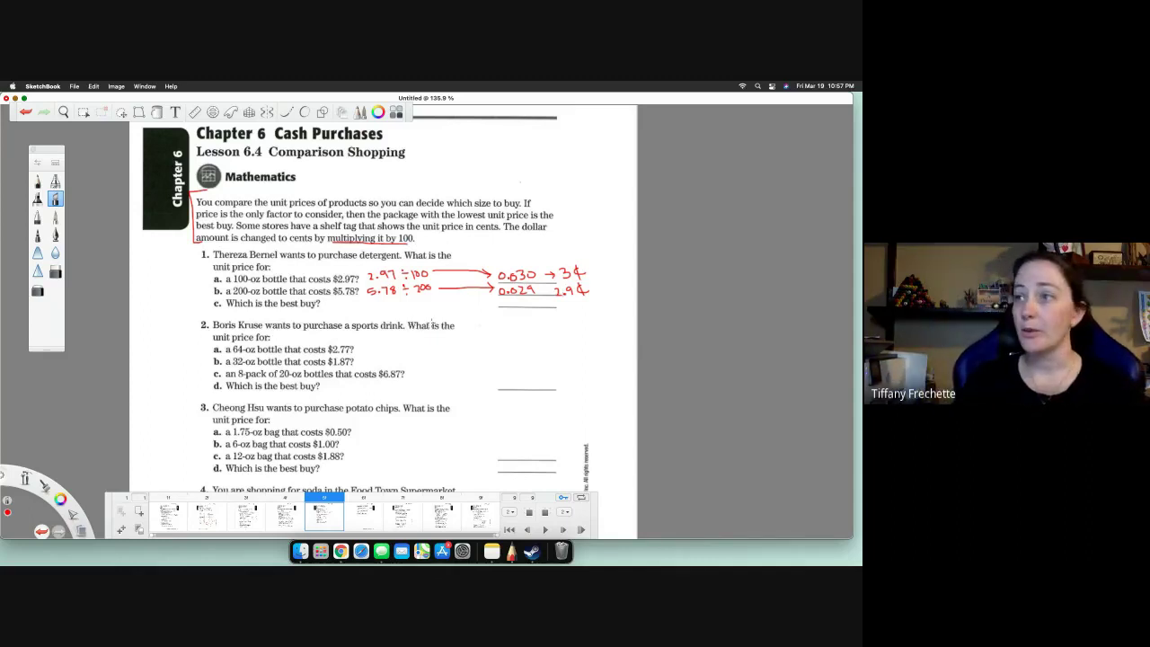
left_click_drag(576, 285, 580, 294)
Handwrite 200 oz in red on the 1c answer line.
left_click_drag(500, 306, 541, 309)
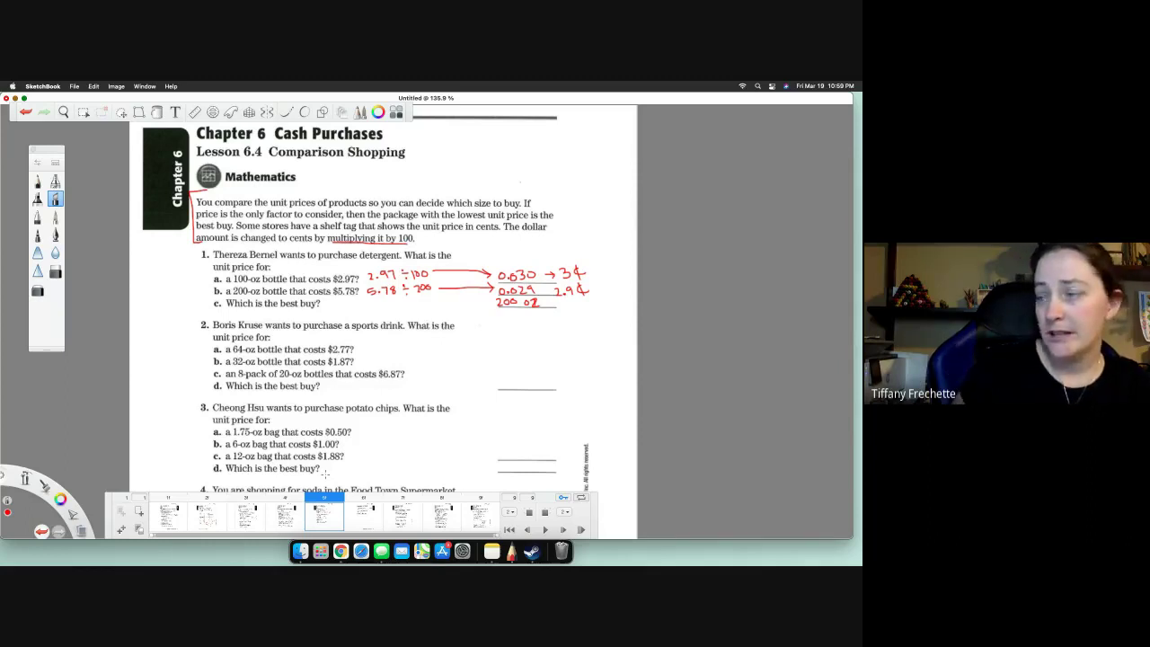
Below problem 4, write 3 → 12 pack and 36·12 = 432 oz in red.
scroll(325, 473, "down", 1)
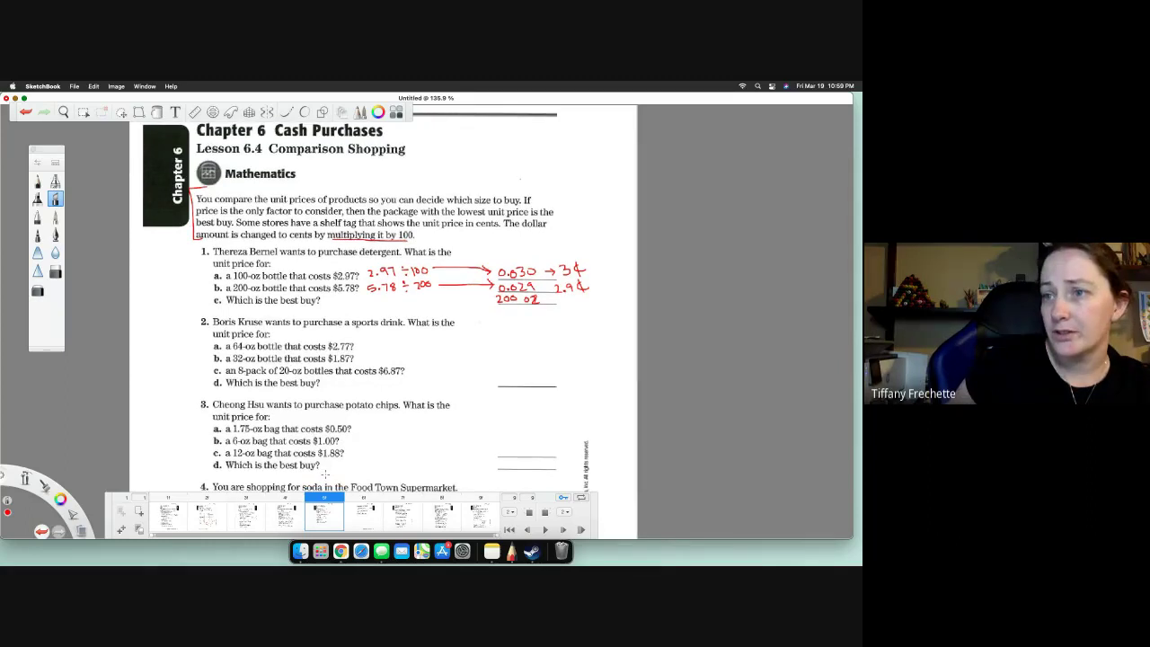
scroll(325, 473, "down", 1)
left_click_drag(344, 410, 339, 246)
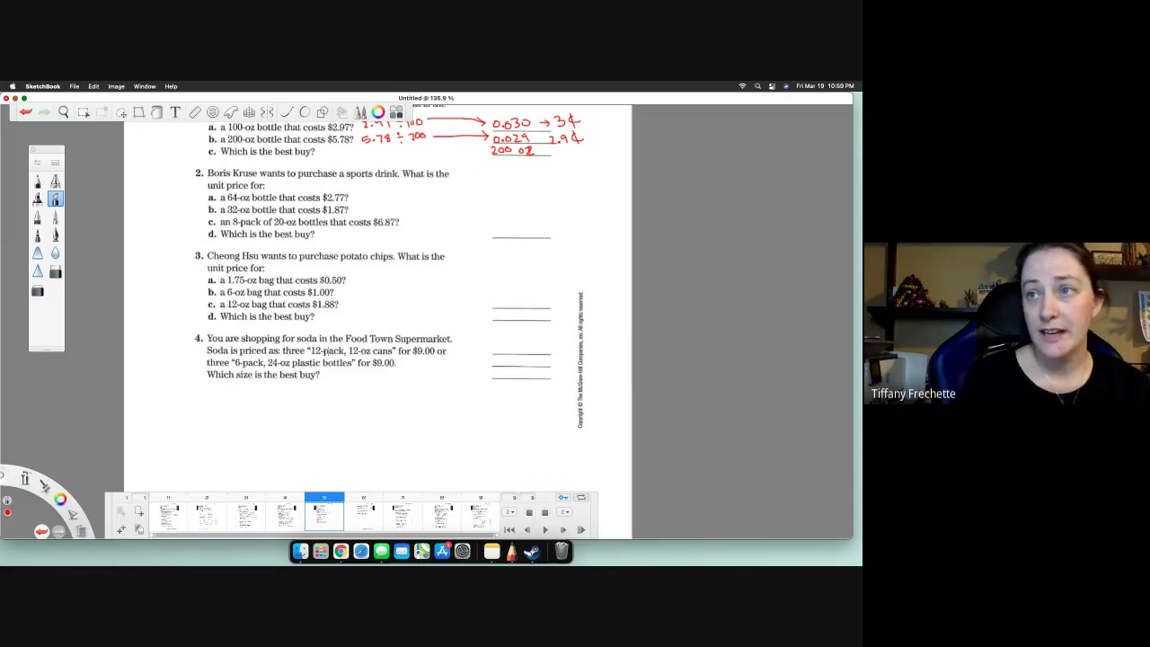
left_click_drag(219, 391, 220, 404)
left_click_drag(222, 393, 232, 405)
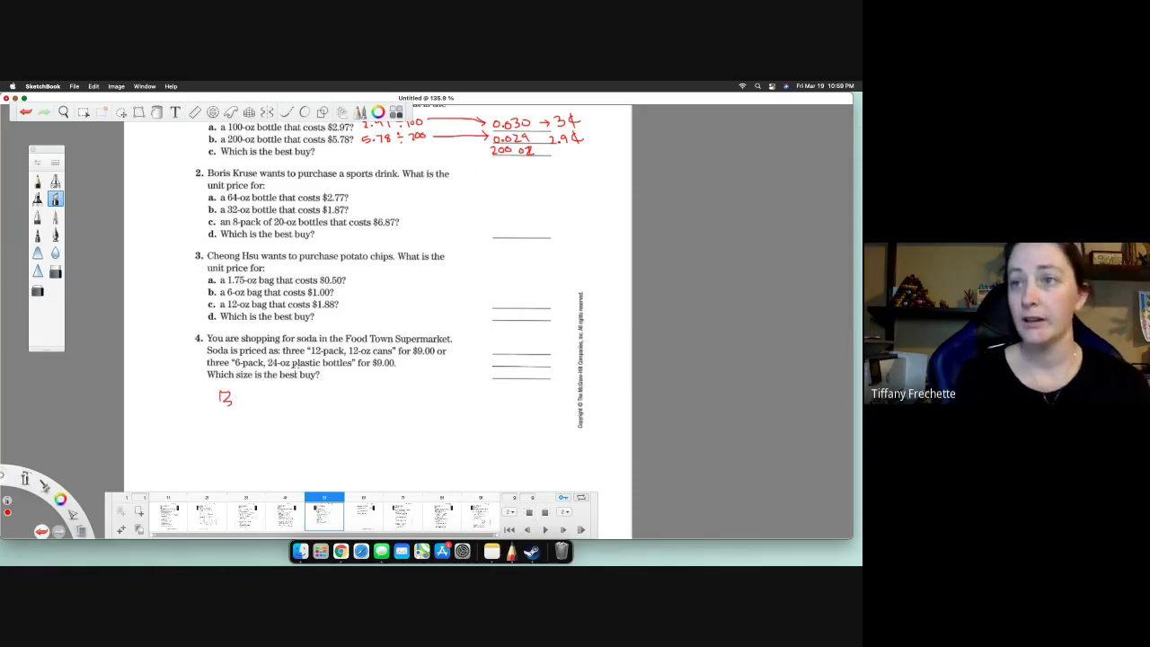
key("super+z")
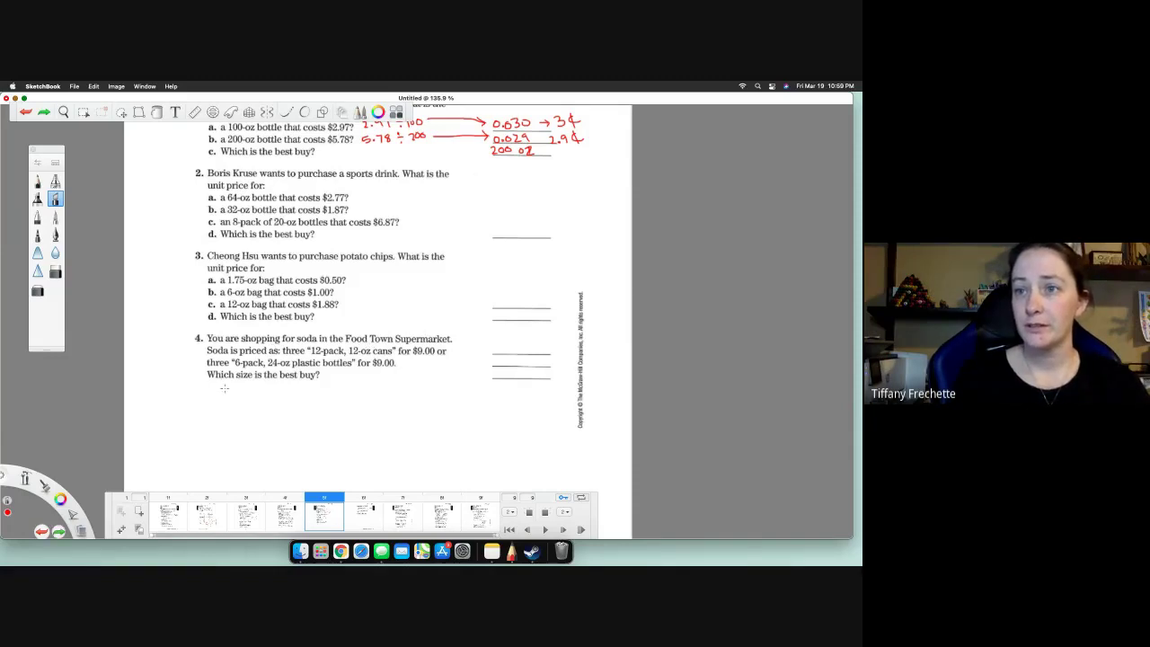
left_click_drag(226, 389, 226, 402)
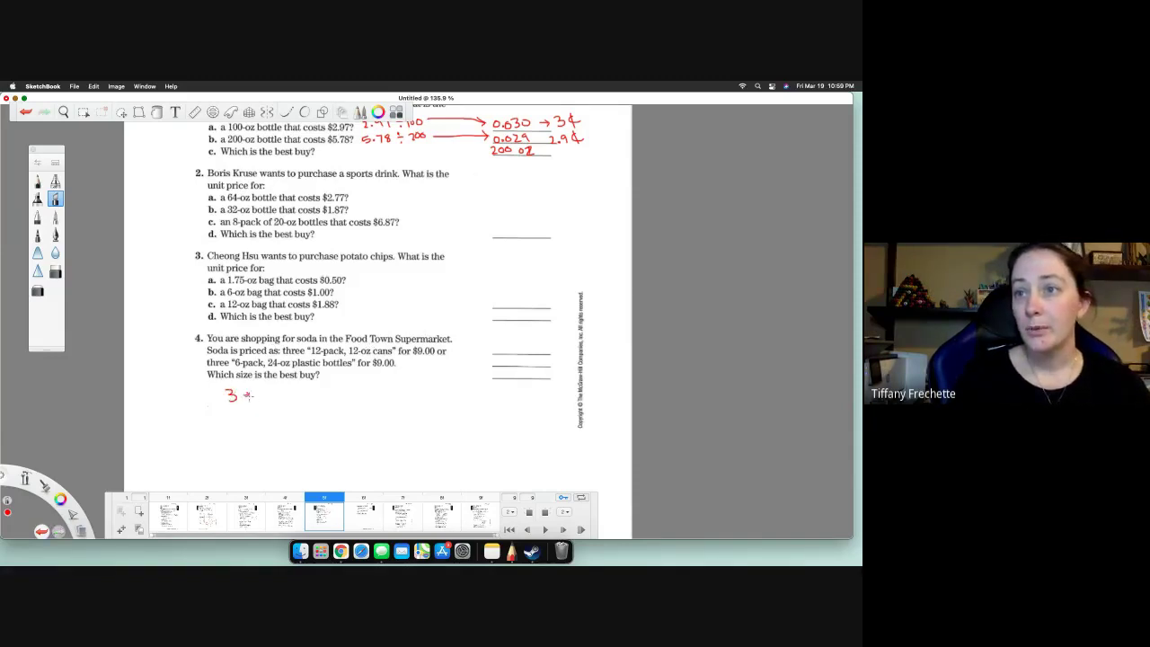
mouse_move(253, 395)
left_mouse_down()
mouse_move(290, 387)
mouse_move(297, 397)
left_mouse_up()
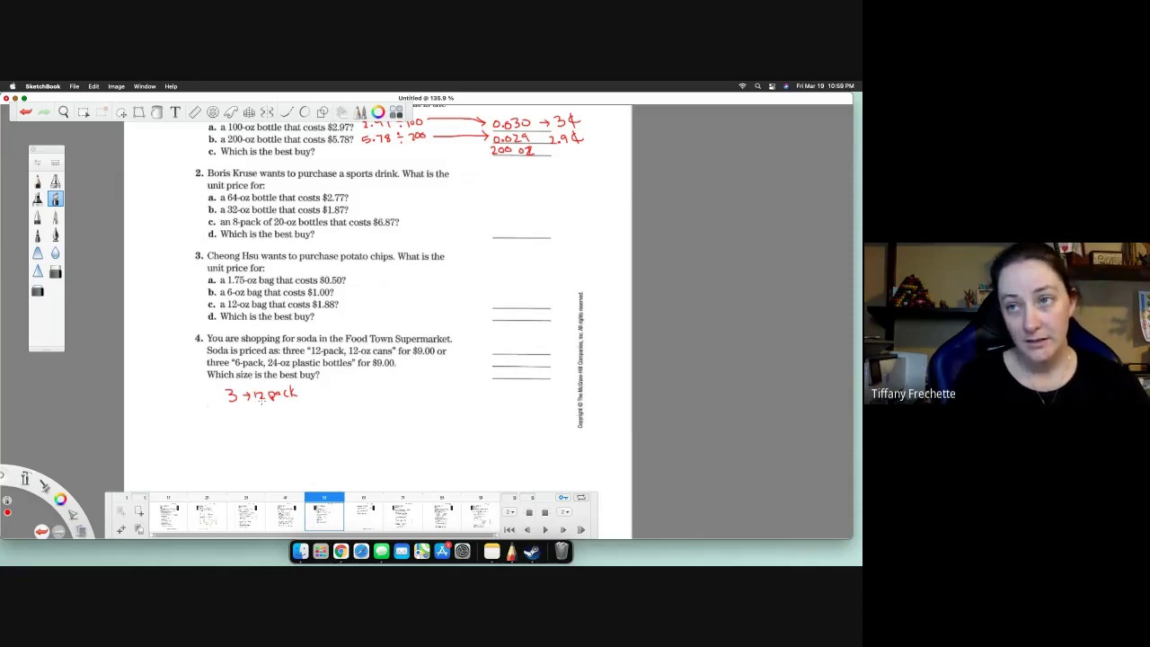
left_click_drag(225, 411, 238, 415)
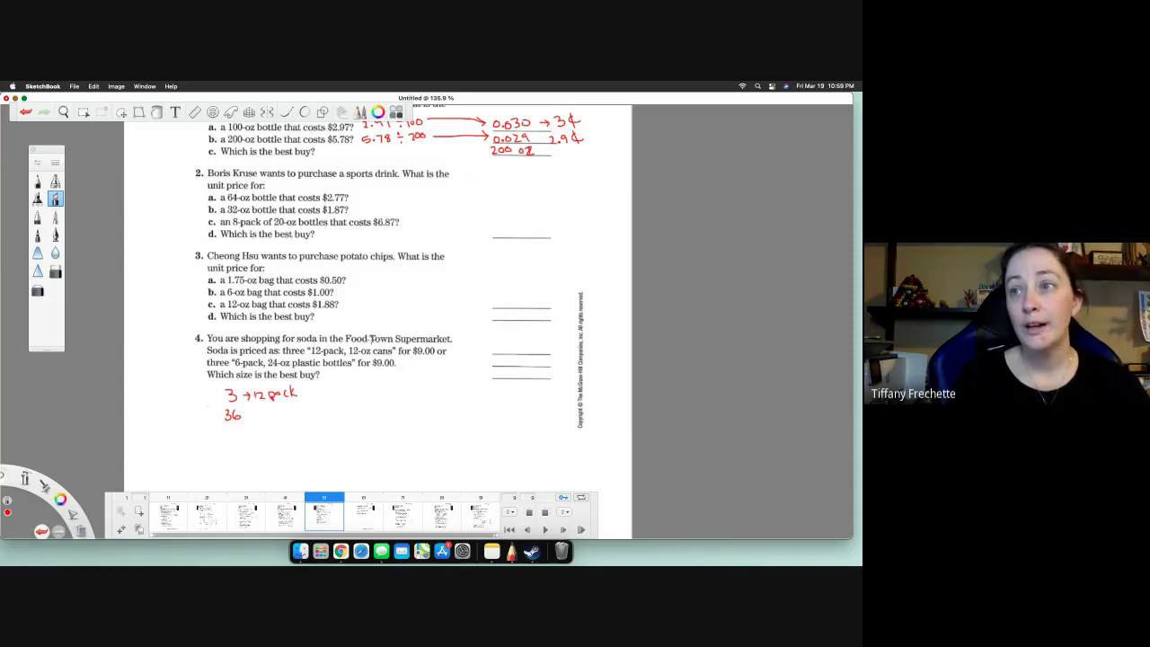
left_click_drag(246, 412, 262, 419)
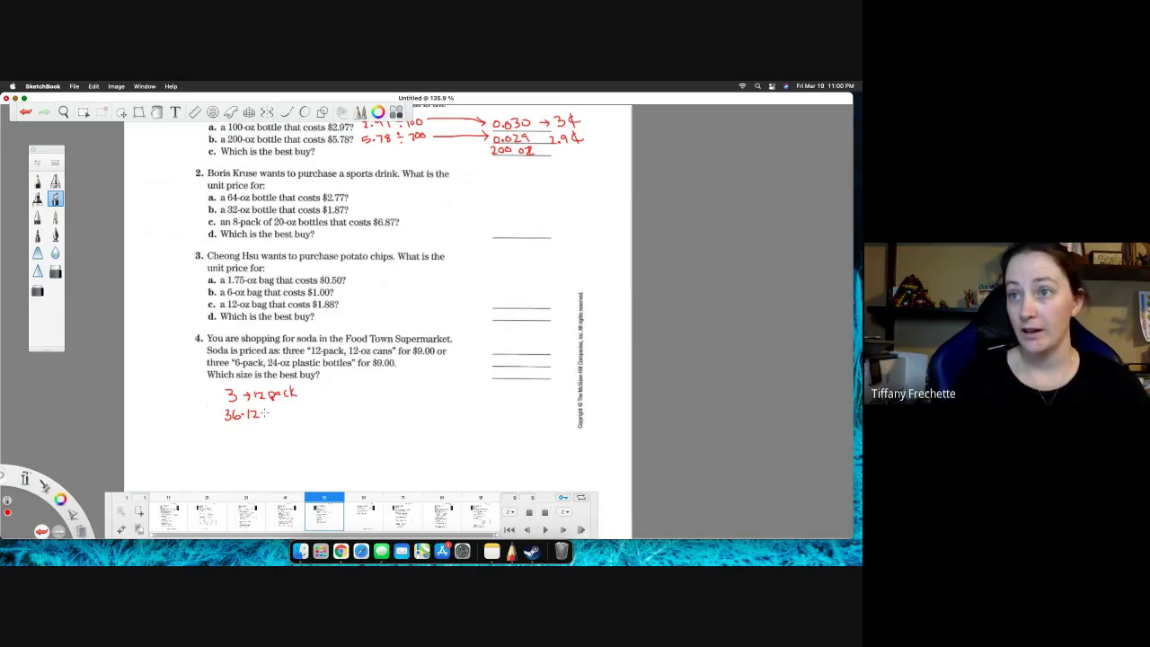
left_click_drag(262, 412, 272, 416)
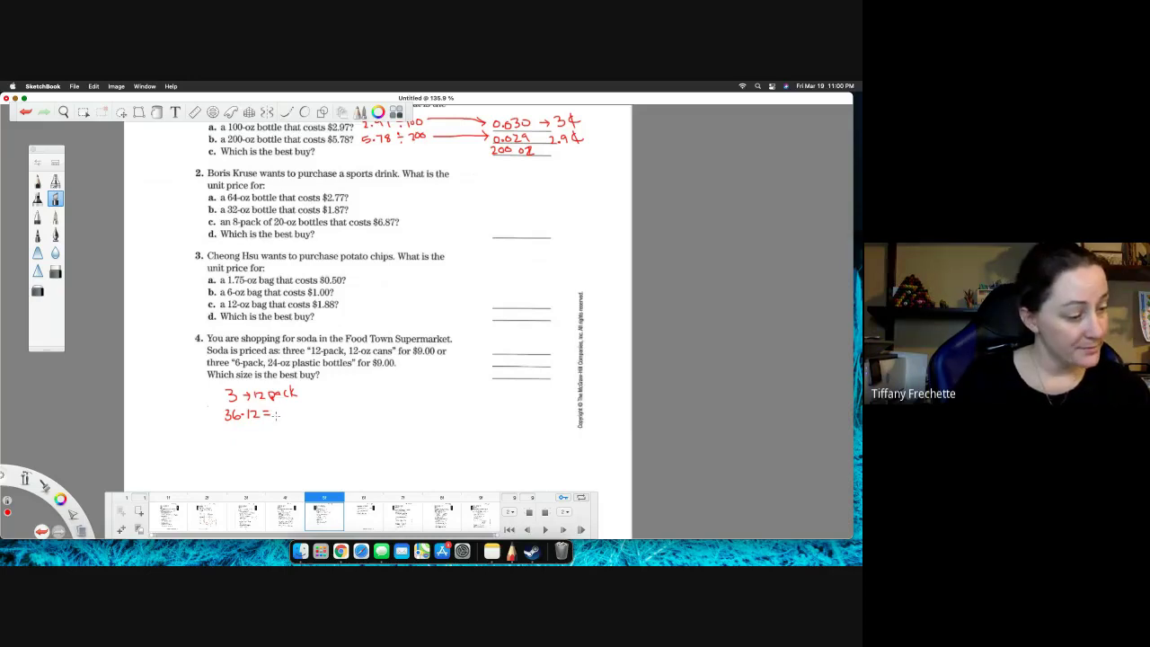
left_click_drag(278, 408, 318, 419)
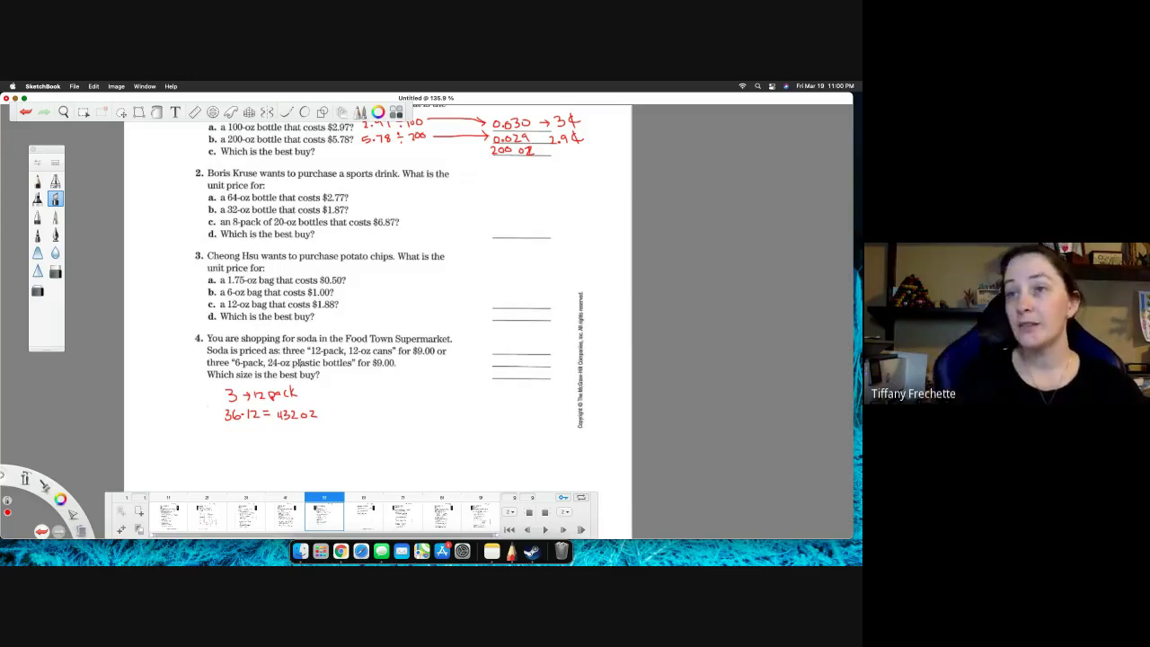
Set up the 12-pack unit price as 9.00/432 beneath the ounce total.
mouse_move(234, 432)
left_mouse_down()
mouse_move(230, 444)
mouse_move(259, 440)
left_mouse_up()
left_click(239, 441)
mouse_move(226, 443)
left_mouse_down()
mouse_move(264, 443)
mouse_move(233, 462)
left_mouse_up()
mouse_move(230, 454)
left_mouse_down()
mouse_move(231, 467)
mouse_move(256, 464)
mouse_move(279, 440)
left_mouse_up()
mouse_move(268, 445)
left_mouse_down()
mouse_move(349, 459)
mouse_move(287, 431)
left_mouse_up()
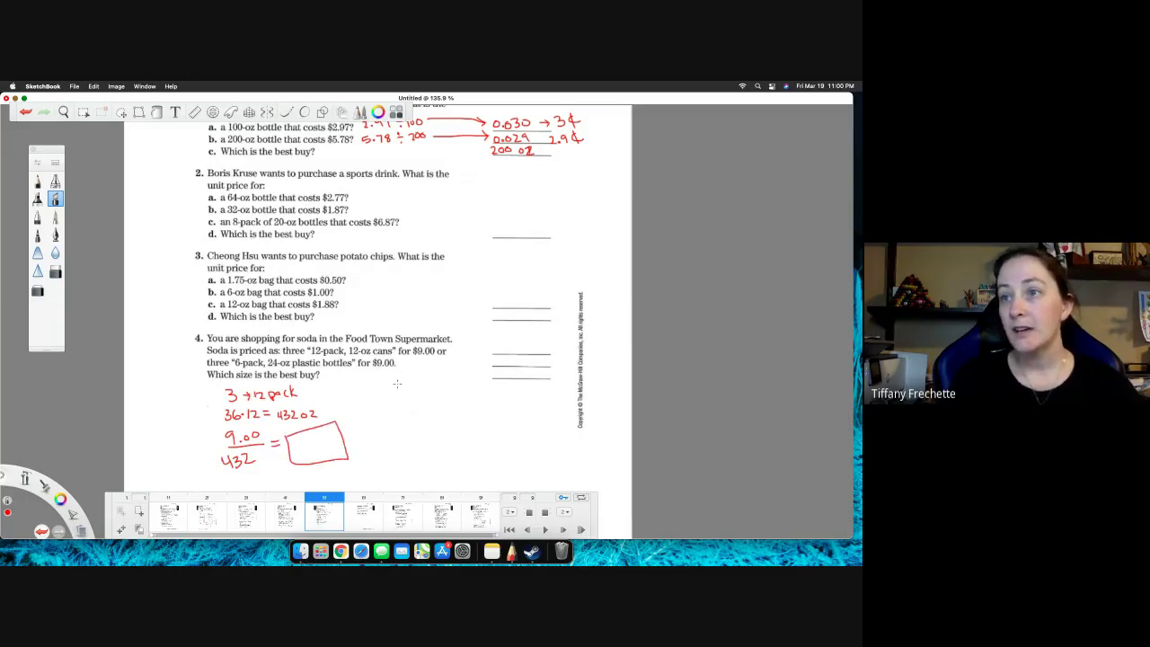
For the 6-pack option, write 18·24 = 432 oz with 9.00 beneath it.
mouse_move(395, 379)
left_mouse_down()
mouse_move(390, 389)
mouse_move(415, 386)
mouse_move(379, 396)
mouse_move(460, 382)
left_mouse_up()
key("super+z")
key("super+z")
left_click_drag(375, 403, 390, 410)
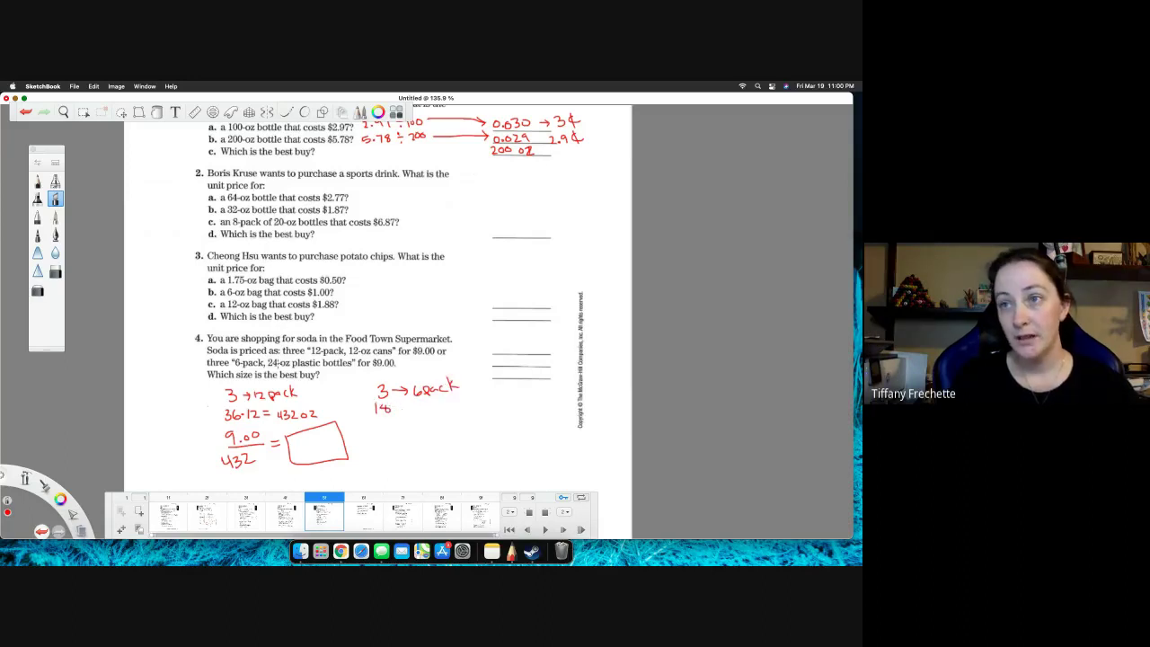
left_click(402, 408)
left_click_drag(406, 404, 424, 409)
mouse_move(421, 402)
left_mouse_down()
mouse_move(421, 413)
mouse_move(436, 404)
left_mouse_up()
left_click_drag(430, 409, 437, 410)
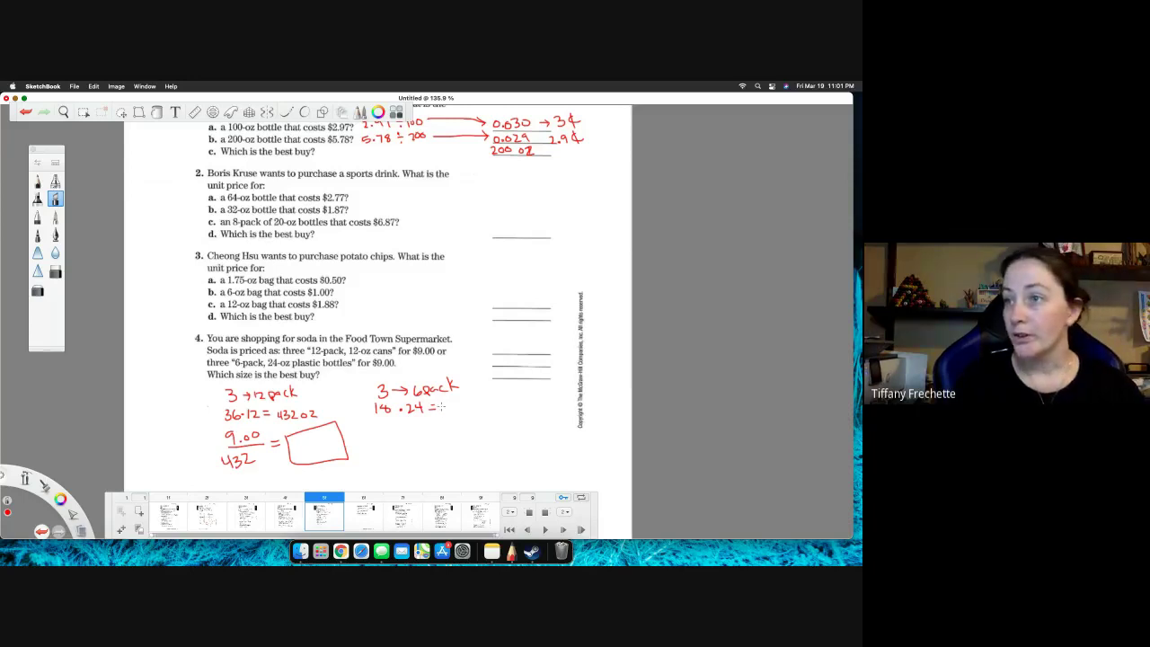
left_click_drag(442, 402, 450, 408)
mouse_move(447, 402)
left_mouse_down()
mouse_move(447, 414)
mouse_move(482, 414)
left_mouse_up()
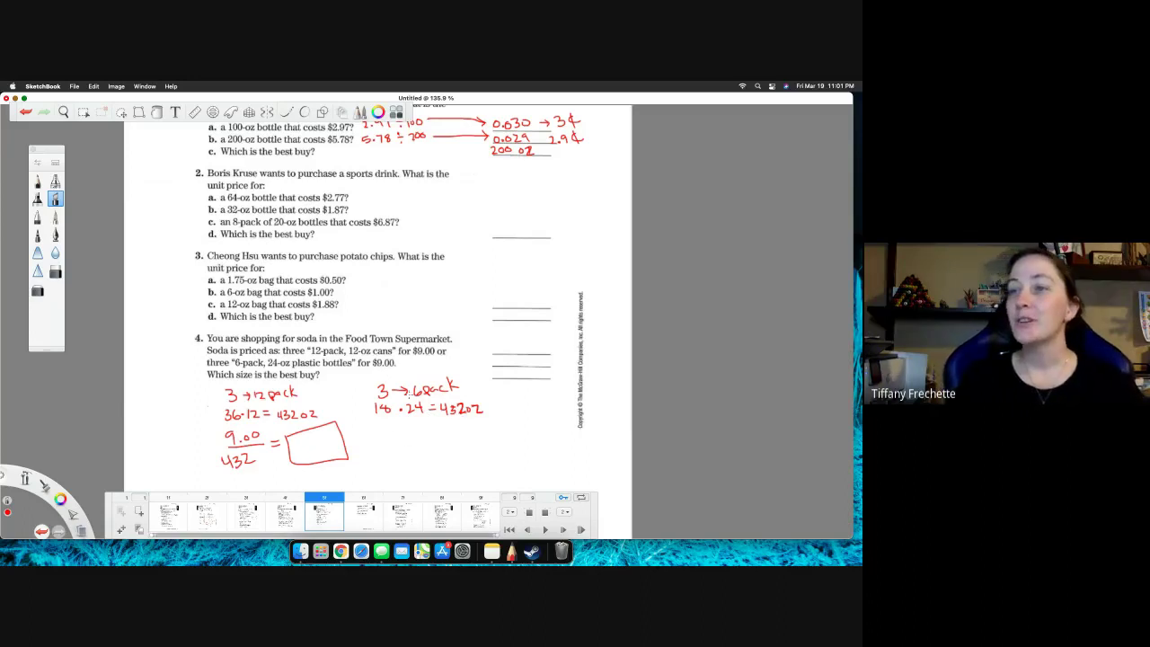
mouse_move(390, 419)
left_mouse_down()
mouse_move(388, 436)
mouse_move(403, 422)
mouse_move(415, 432)
mouse_move(393, 449)
mouse_move(404, 450)
mouse_move(429, 430)
mouse_move(494, 422)
mouse_move(435, 428)
left_mouse_up()
left_click(396, 429)
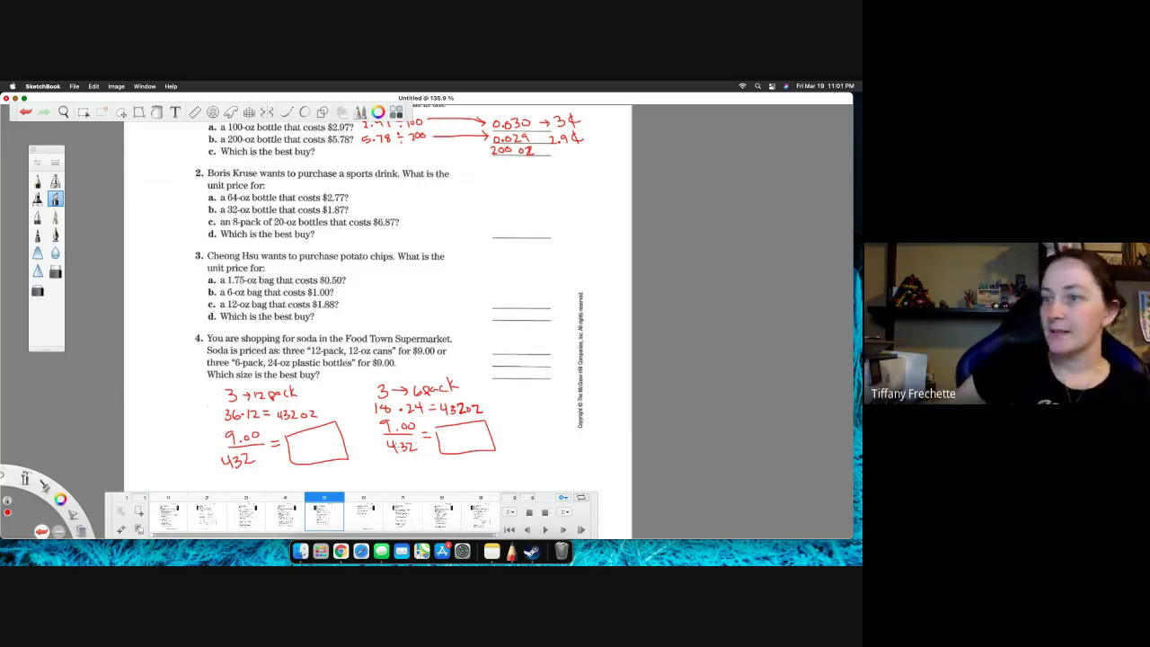
Go to the next worksheet page and pan up to problems 5 through 7.
scroll(377, 287, "down", 1)
scroll(378, 287, "down", 5)
left_click(352, 517)
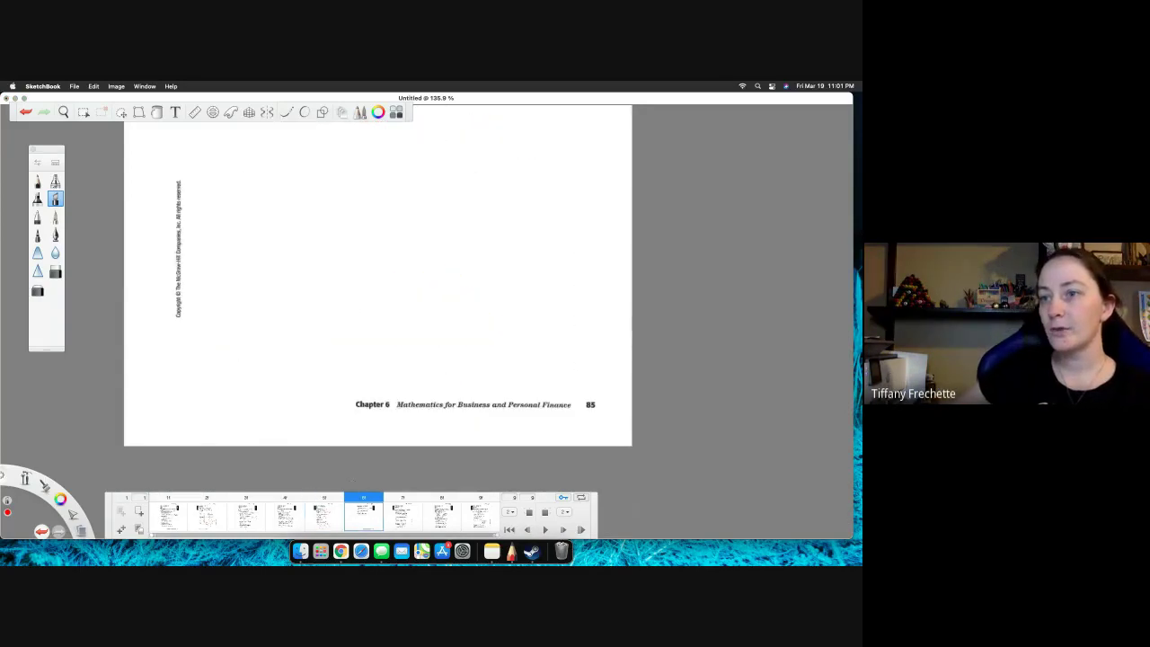
key("space")
left_click(371, 290)
left_click_drag(371, 286, 373, 487)
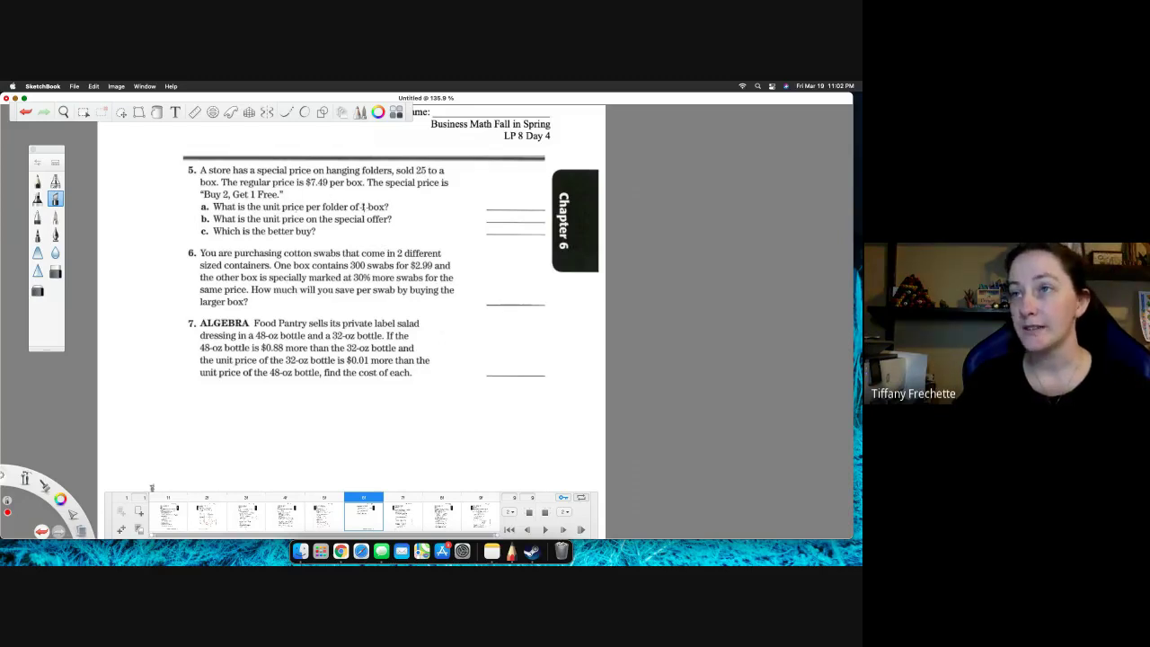
Write 7.49/25 with an arrow beside 5a and underline the 2 in 'Buy 2, Get 1 Free'.
mouse_move(391, 202)
left_mouse_down()
mouse_move(423, 208)
mouse_move(430, 176)
mouse_move(440, 209)
left_mouse_up()
left_click_drag(436, 198, 478, 203)
left_click_drag(474, 199, 474, 207)
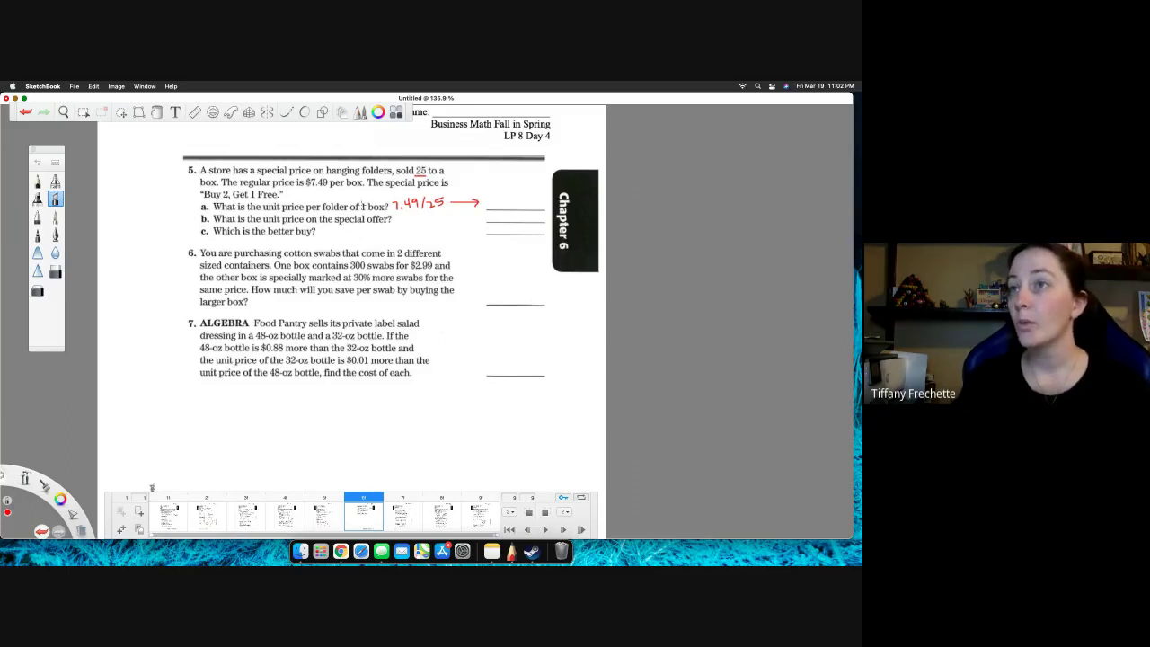
left_click_drag(220, 198, 228, 197)
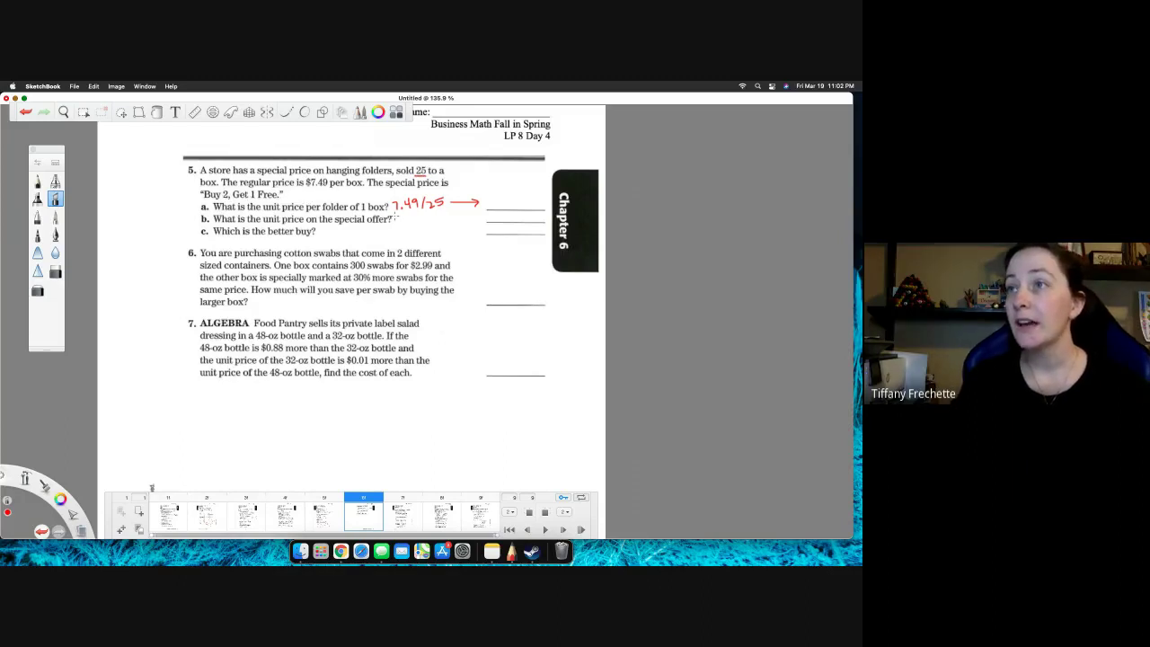
Start the 5b setup as (7.49·2) over a fraction slash, removing a stray mark.
left_click_drag(395, 216, 414, 227)
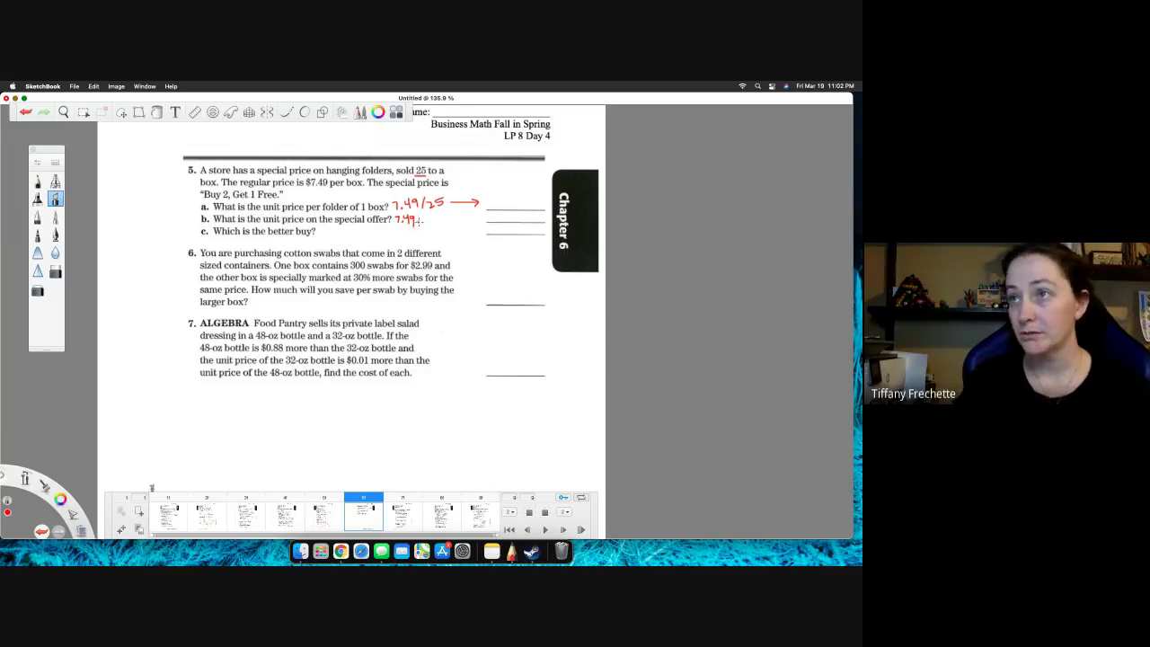
mouse_move(419, 215)
left_mouse_down()
mouse_move(425, 227)
mouse_move(392, 226)
mouse_move(437, 218)
left_mouse_up()
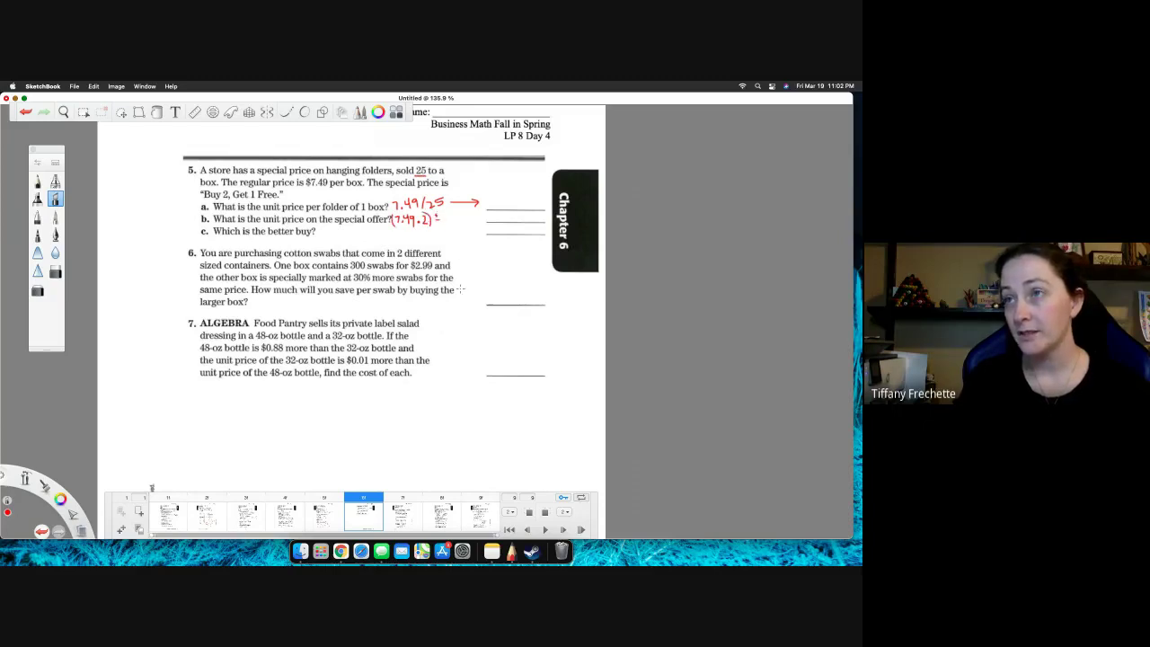
key("super+z")
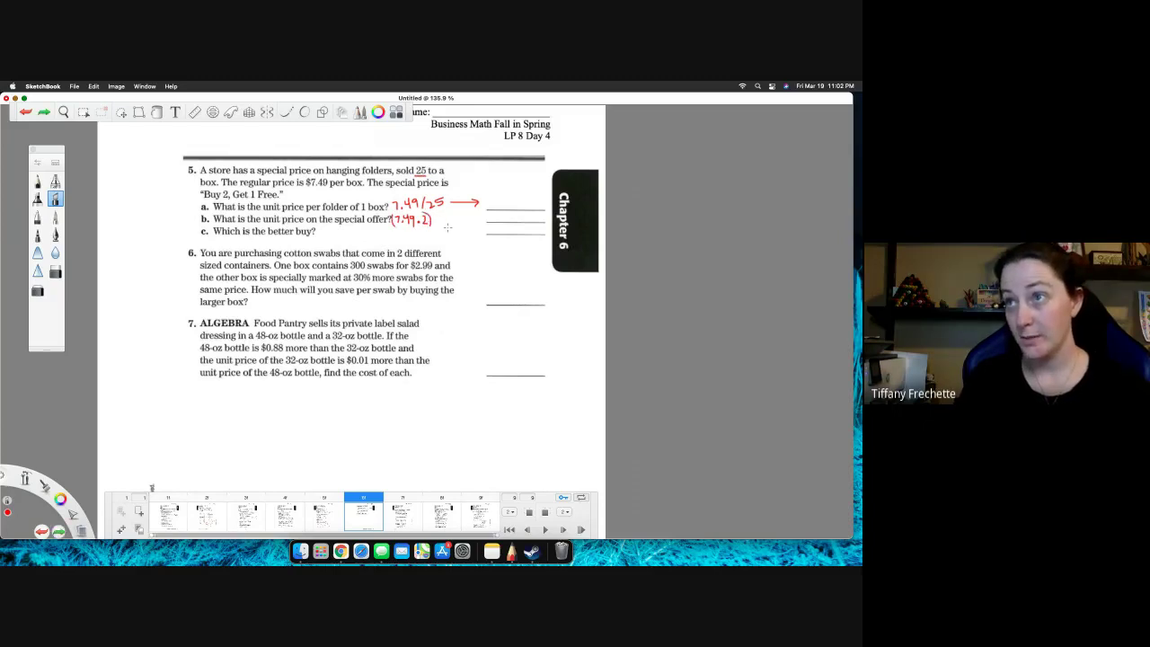
mouse_move(437, 212)
left_mouse_down()
mouse_move(430, 232)
mouse_move(454, 219)
left_mouse_up()
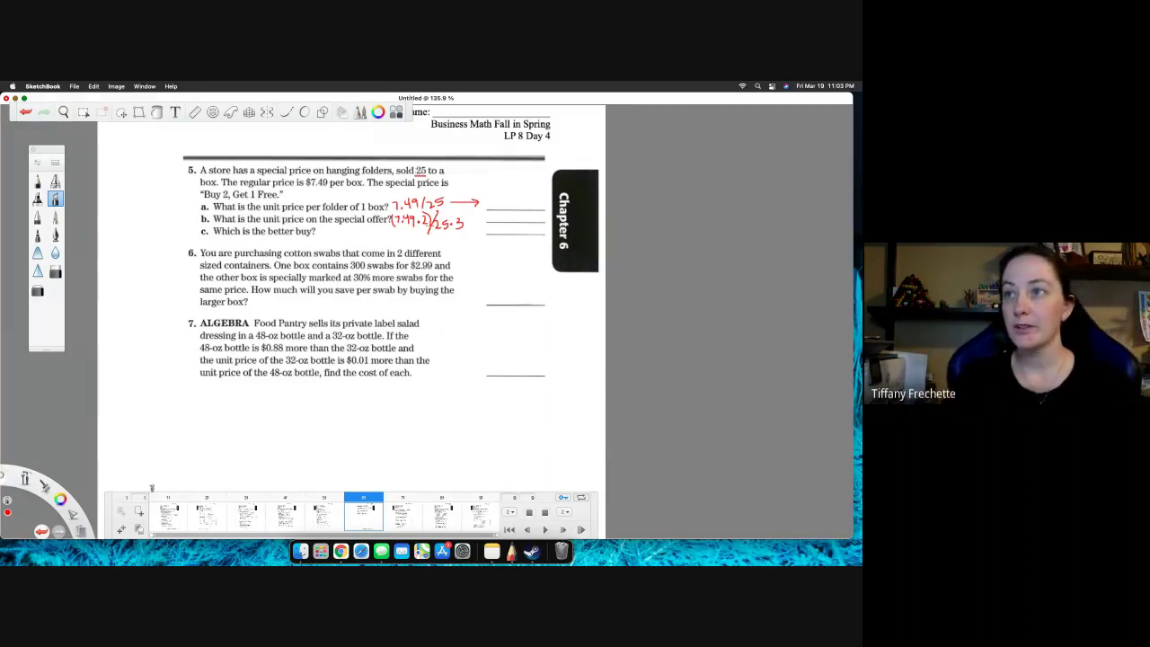
Close (25·3) with an arrow to 5b's answer and write 2.99 beside problem 6.
mouse_move(466, 215)
left_mouse_down()
mouse_move(467, 226)
mouse_move(485, 218)
left_mouse_up()
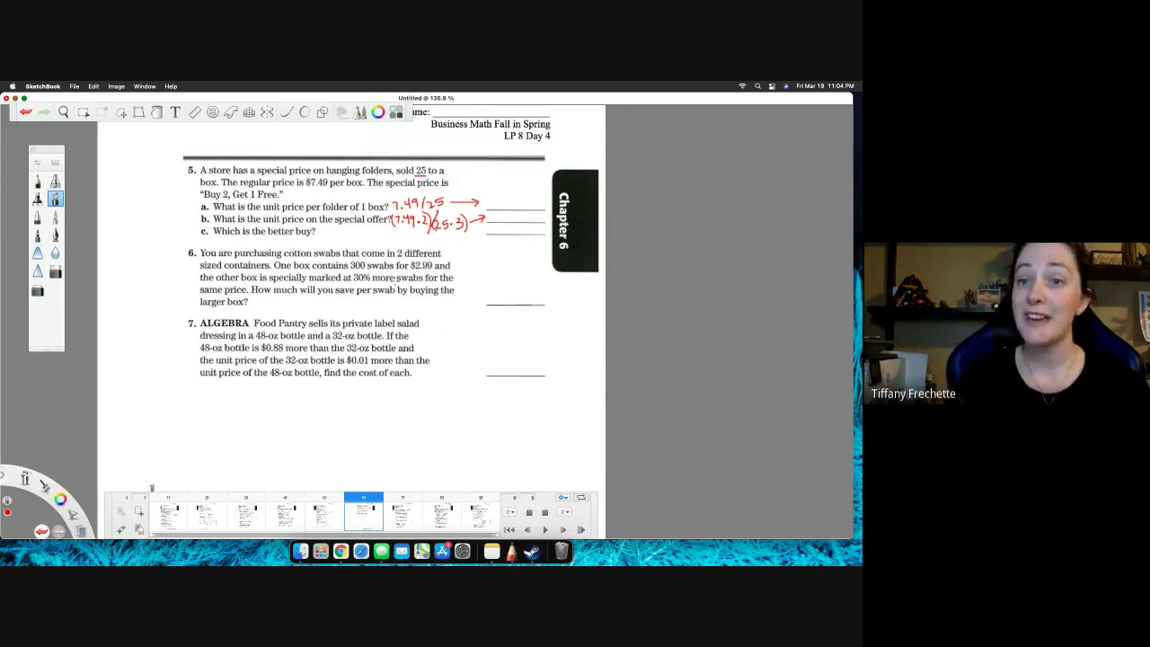
left_click_drag(457, 255, 500, 262)
Complete 2.99/300 = and write 300·1.3 = with a box for the larger swab count.
left_click_drag(502, 258, 510, 263)
left_click_drag(511, 257, 516, 261)
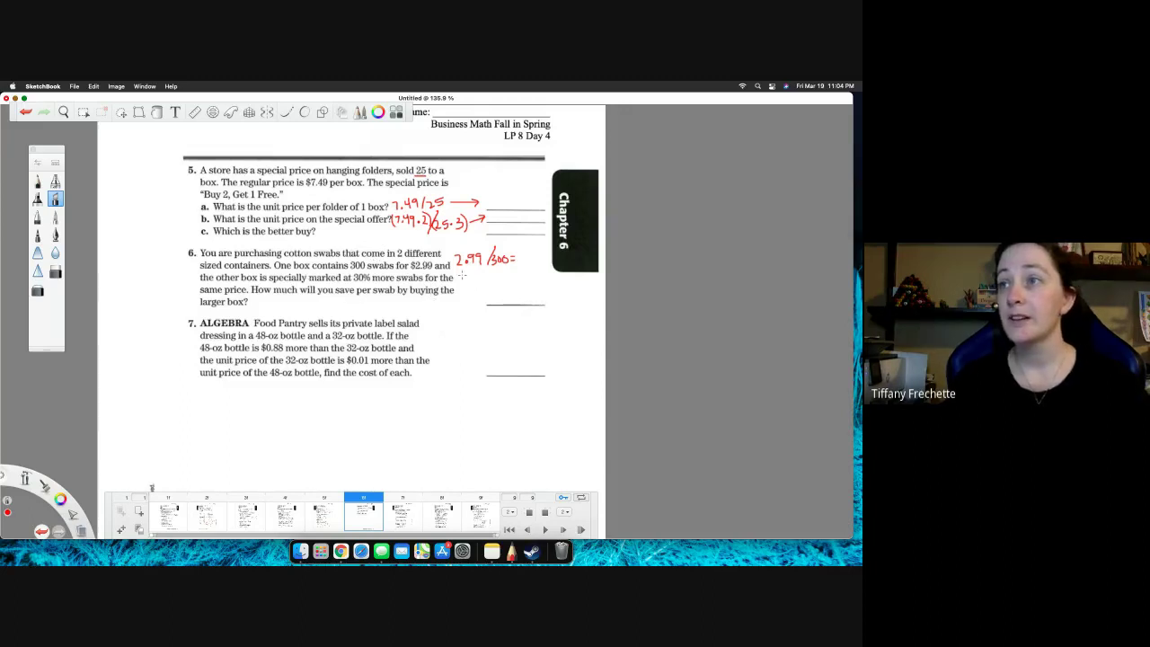
left_click_drag(455, 275, 470, 278)
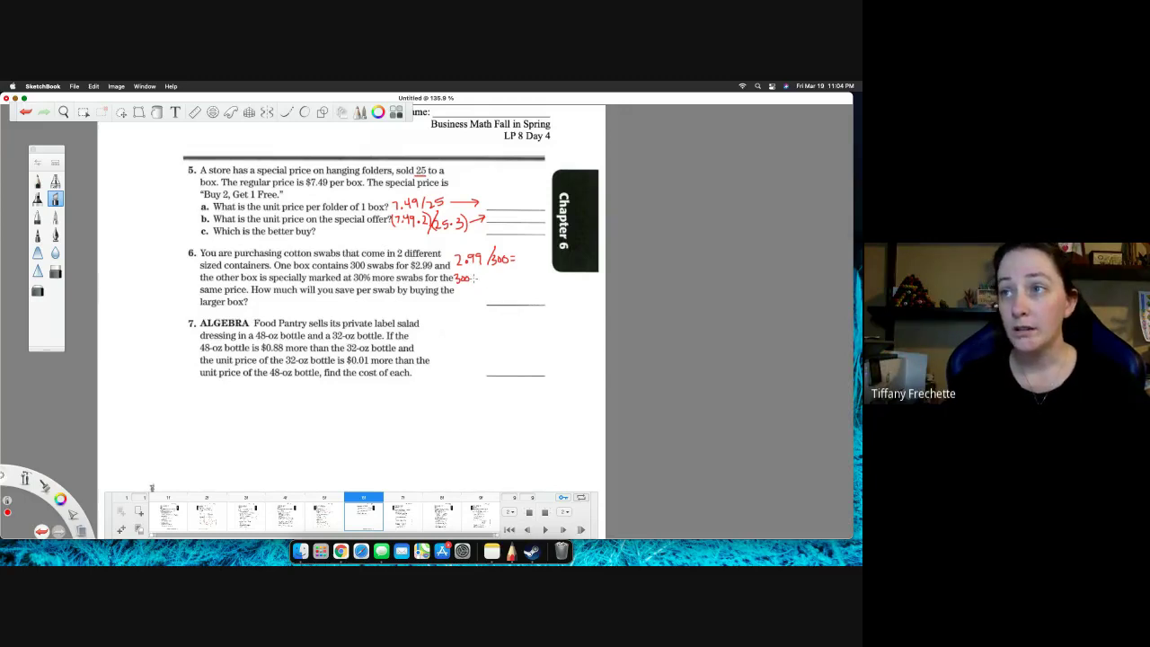
left_click_drag(480, 274, 492, 284)
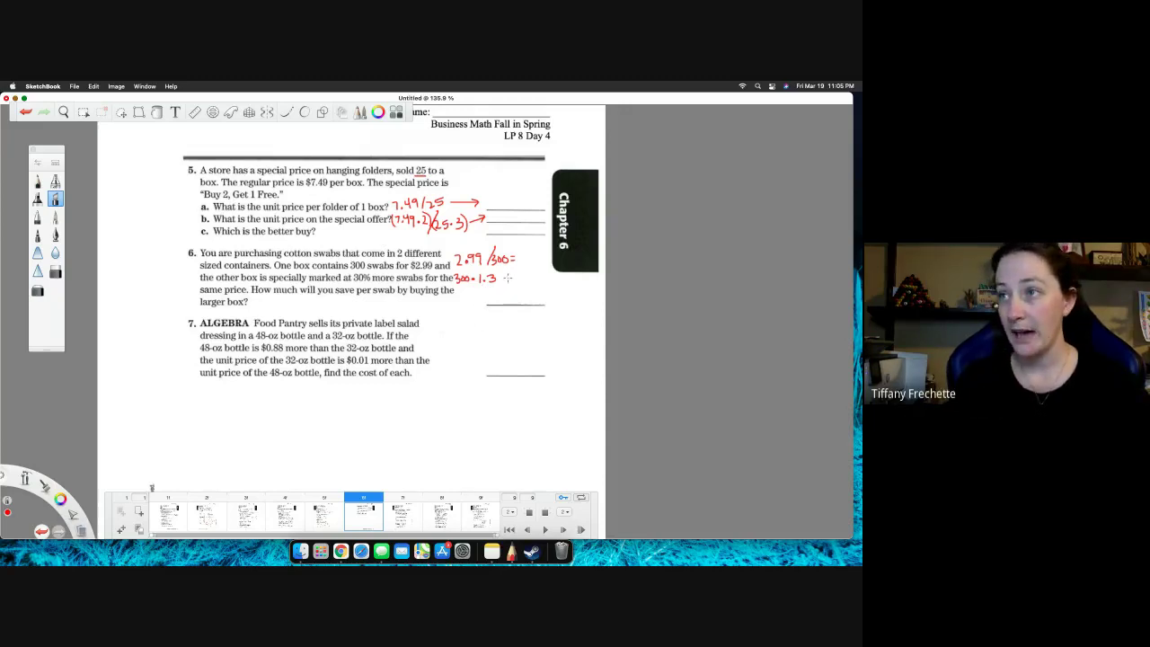
left_click_drag(497, 276, 505, 277)
left_click_drag(498, 280, 504, 281)
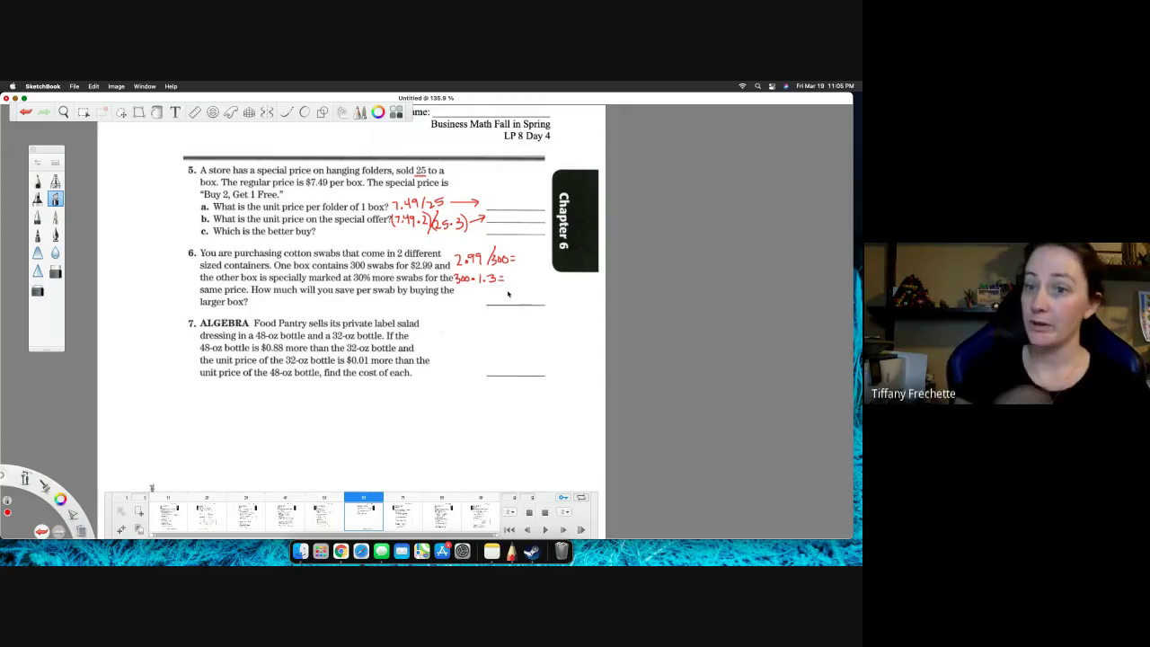
mouse_move(508, 274)
left_mouse_down()
mouse_move(507, 284)
mouse_move(540, 268)
mouse_move(506, 267)
left_mouse_up()
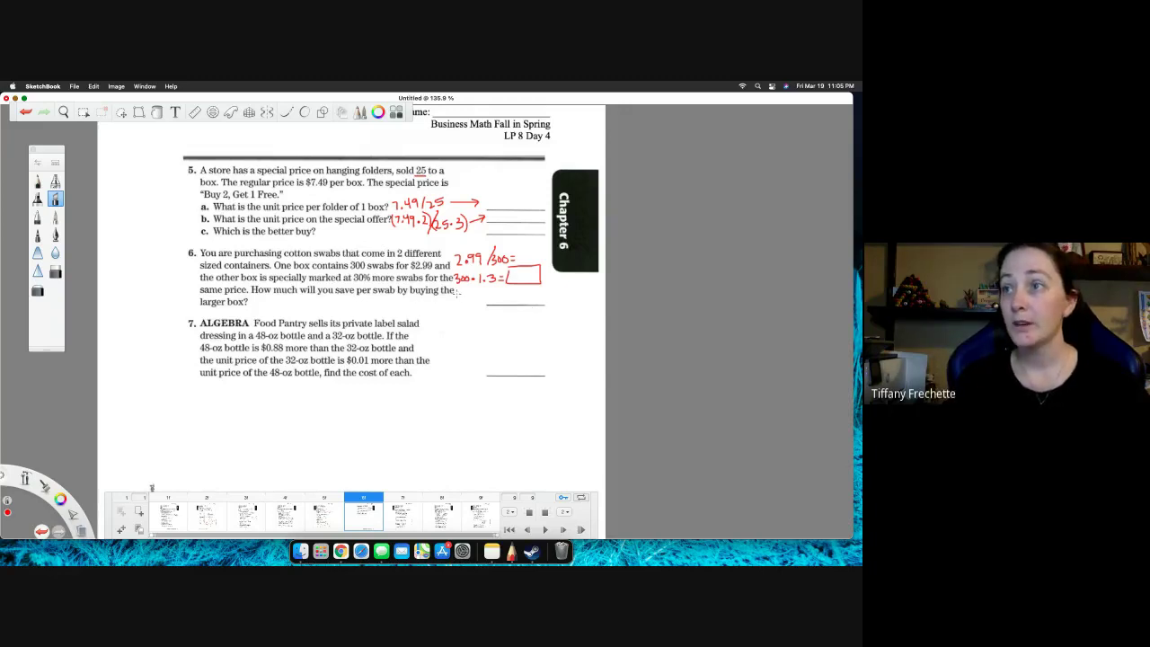
Write a second 2.99/ = setup and draw lines toward the box and along the answer line.
mouse_move(453, 293)
left_mouse_down()
mouse_move(482, 292)
mouse_move(473, 307)
mouse_move(525, 297)
left_mouse_up()
left_click_drag(515, 301, 525, 301)
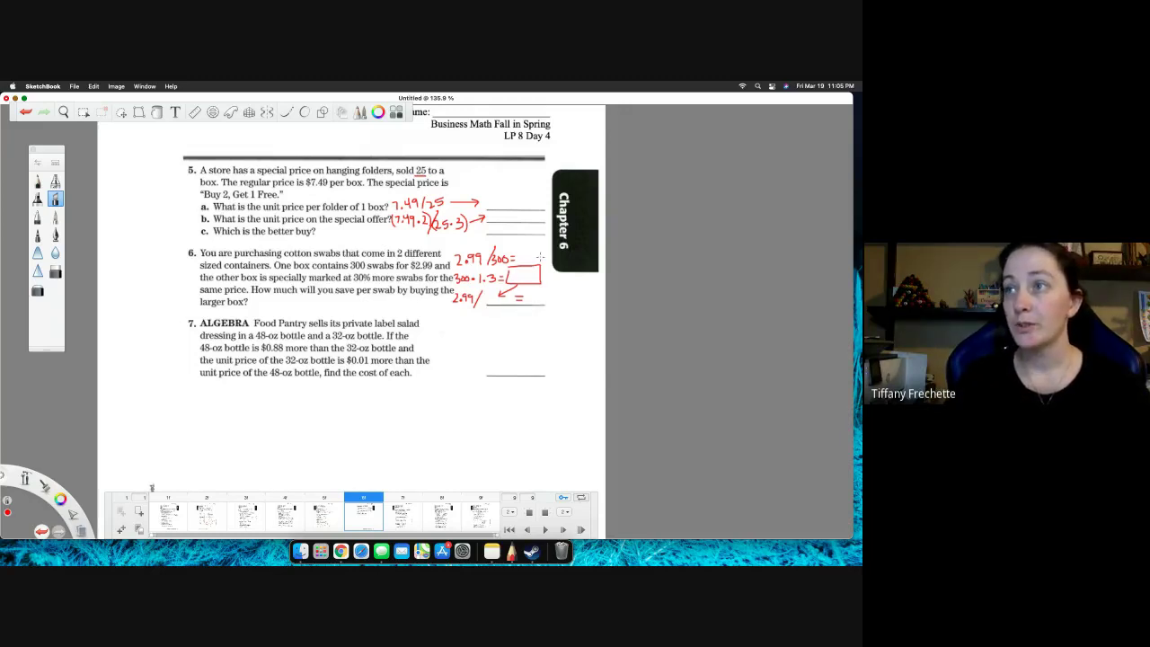
left_click_drag(516, 262, 550, 264)
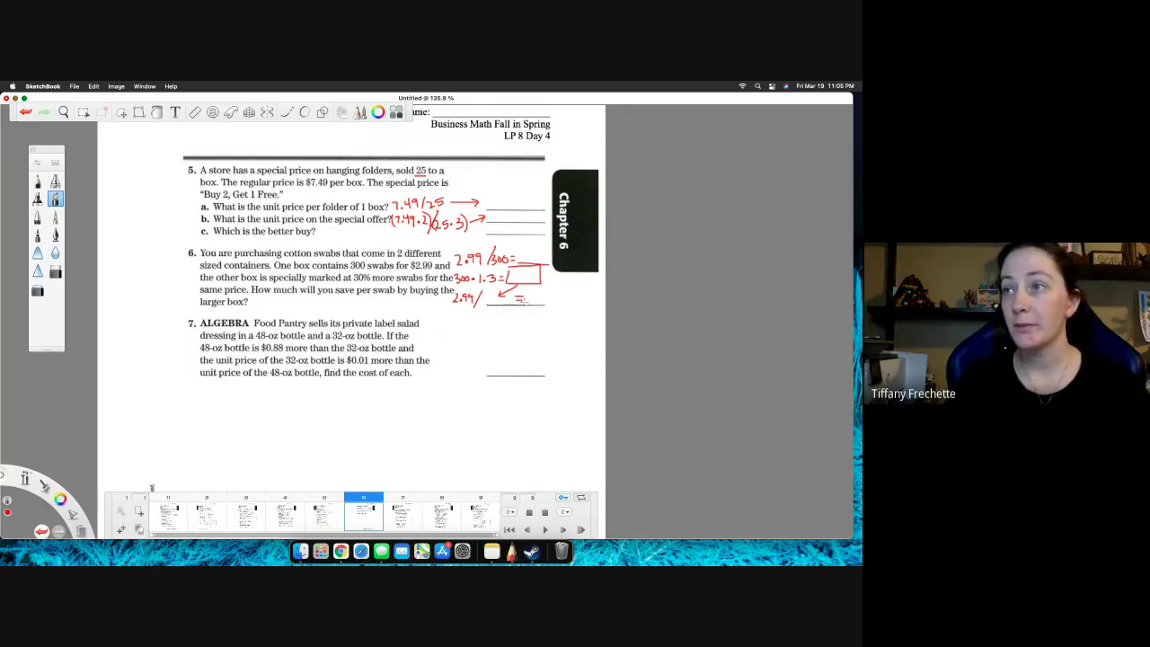
left_click_drag(524, 302, 557, 303)
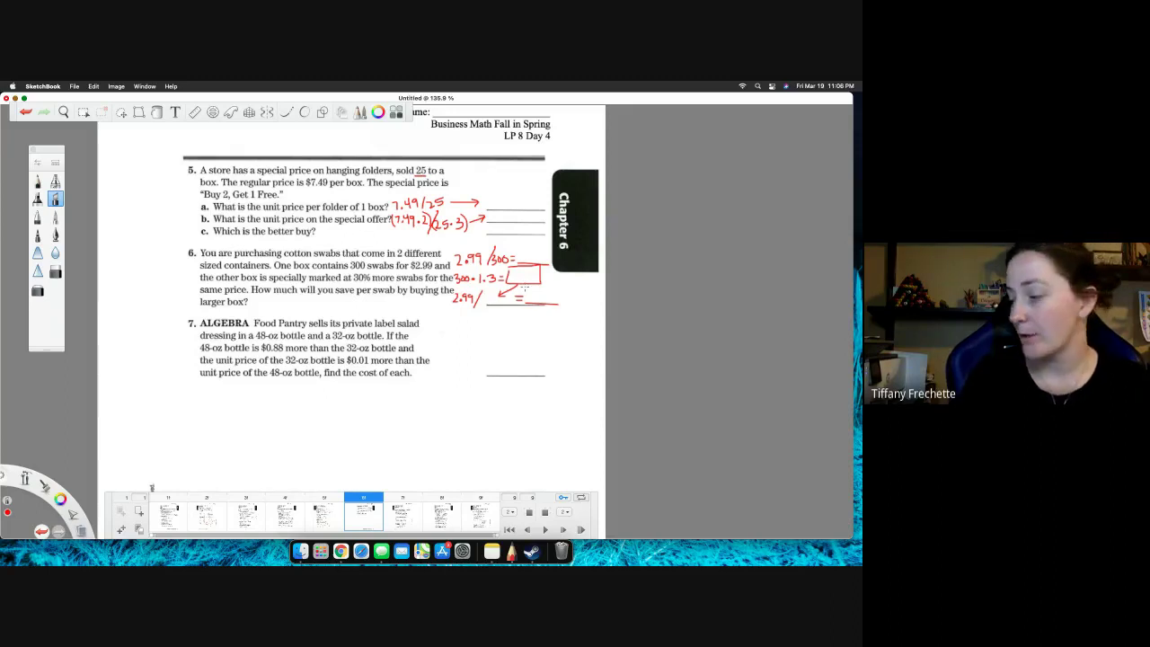
Glance at the Chapter 6 Cash Purchases page, then return to the problems 5–7 page.
left_click(320, 506)
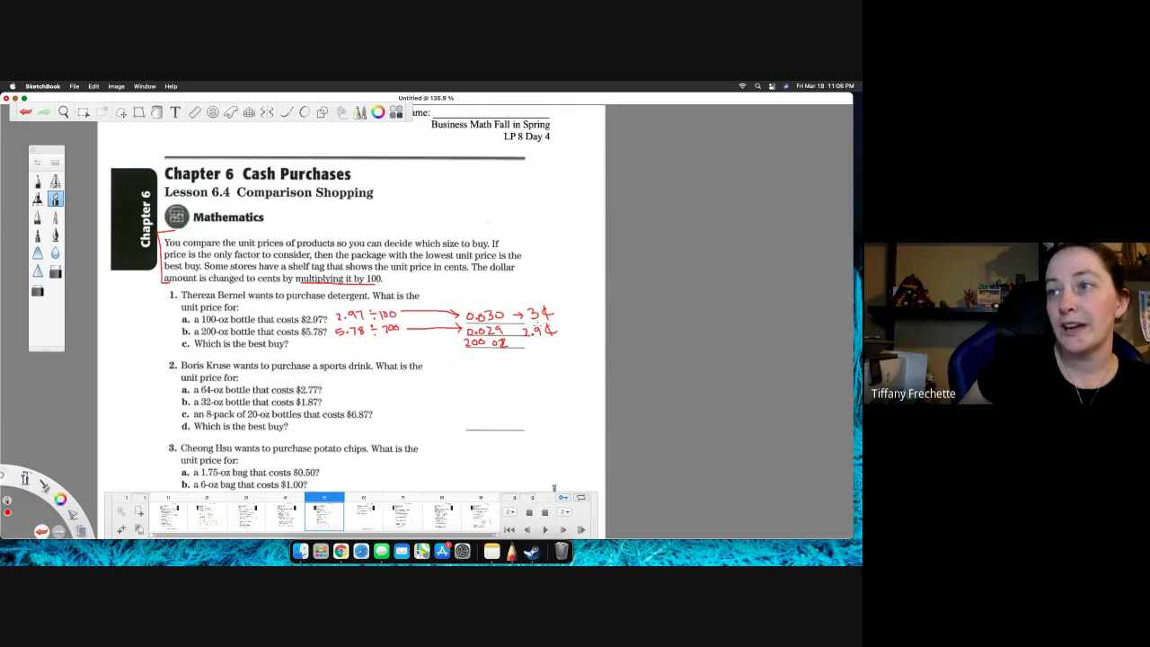
left_click(370, 521)
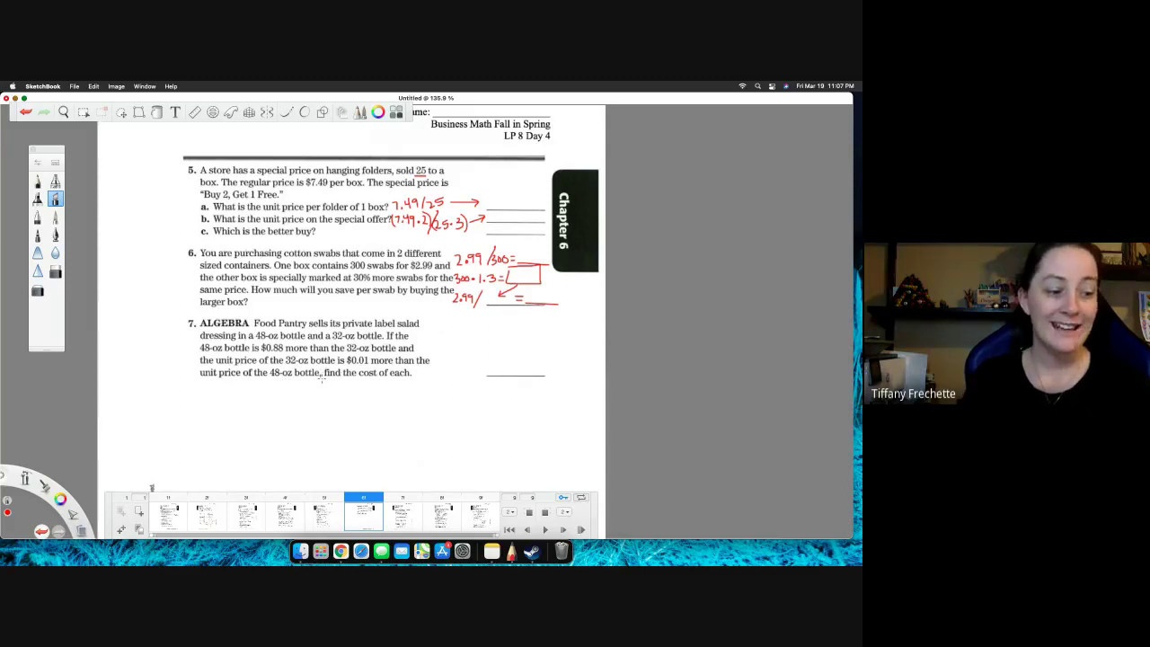
Write 'X = 32oz bottle cost' in red below problem 7.
mouse_move(196, 389)
left_mouse_down()
mouse_move(195, 401)
mouse_move(286, 402)
left_mouse_up()
left_click(225, 402)
left_click_drag(286, 387, 293, 402)
left_click_drag(284, 392, 300, 401)
left_click_drag(303, 397, 332, 402)
left_click_drag(340, 386, 340, 401)
left_click_drag(336, 393, 346, 392)
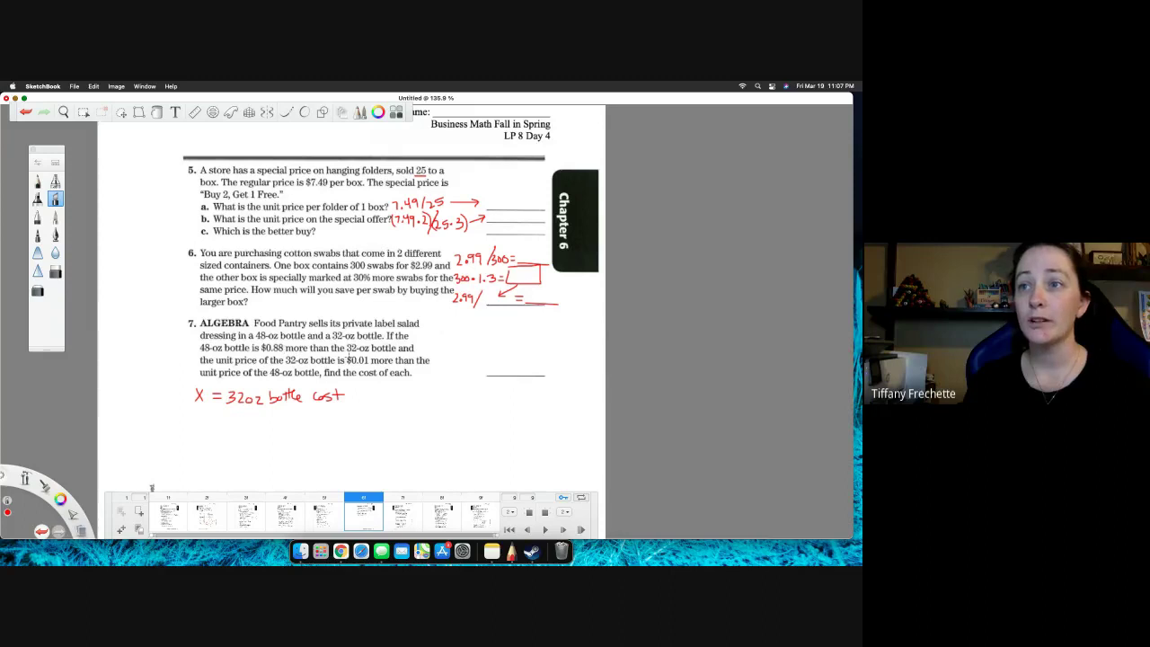
Write 'X+0.88 = 48oz bottle cost' beneath it and underline the $0.88 more sentence.
left_click_drag(194, 412, 199, 422)
mouse_move(200, 412)
left_mouse_down()
mouse_move(194, 422)
mouse_move(208, 417)
left_mouse_up()
left_click_drag(204, 413, 258, 415)
left_click(226, 420)
left_click_drag(250, 420, 366, 420)
left_click_drag(378, 413, 381, 421)
mouse_move(392, 406)
left_mouse_down()
mouse_move(393, 421)
mouse_move(399, 410)
left_mouse_up()
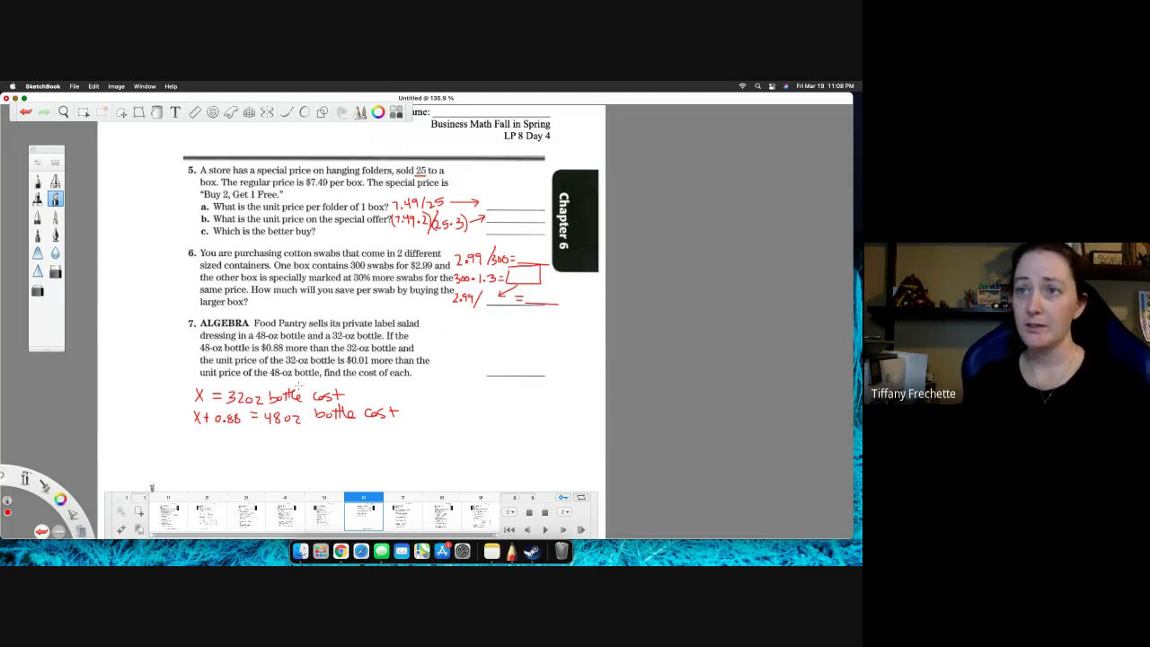
mouse_move(197, 354)
left_mouse_down()
mouse_move(306, 363)
mouse_move(399, 350)
left_mouse_up()
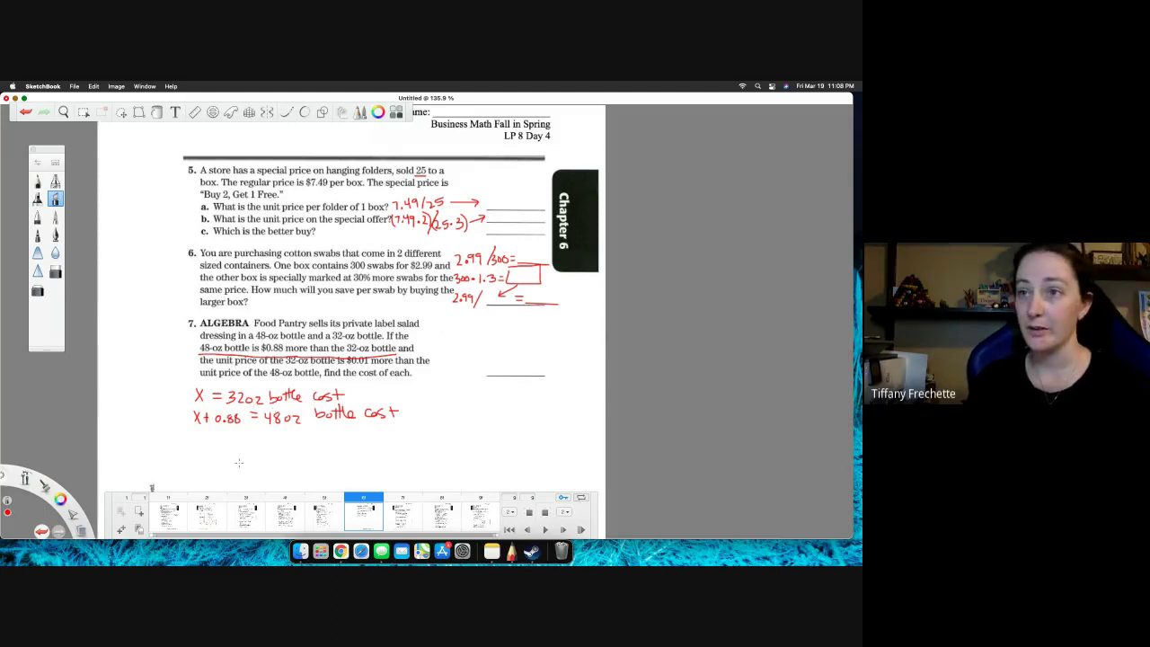
Handwrite X/32 = (X+0.88)/48 + 0.01 in red beneath the two definitions.
mouse_move(217, 439)
left_mouse_down()
mouse_move(226, 451)
mouse_move(216, 450)
mouse_move(235, 456)
mouse_move(215, 471)
left_mouse_up()
left_click_drag(228, 461, 241, 471)
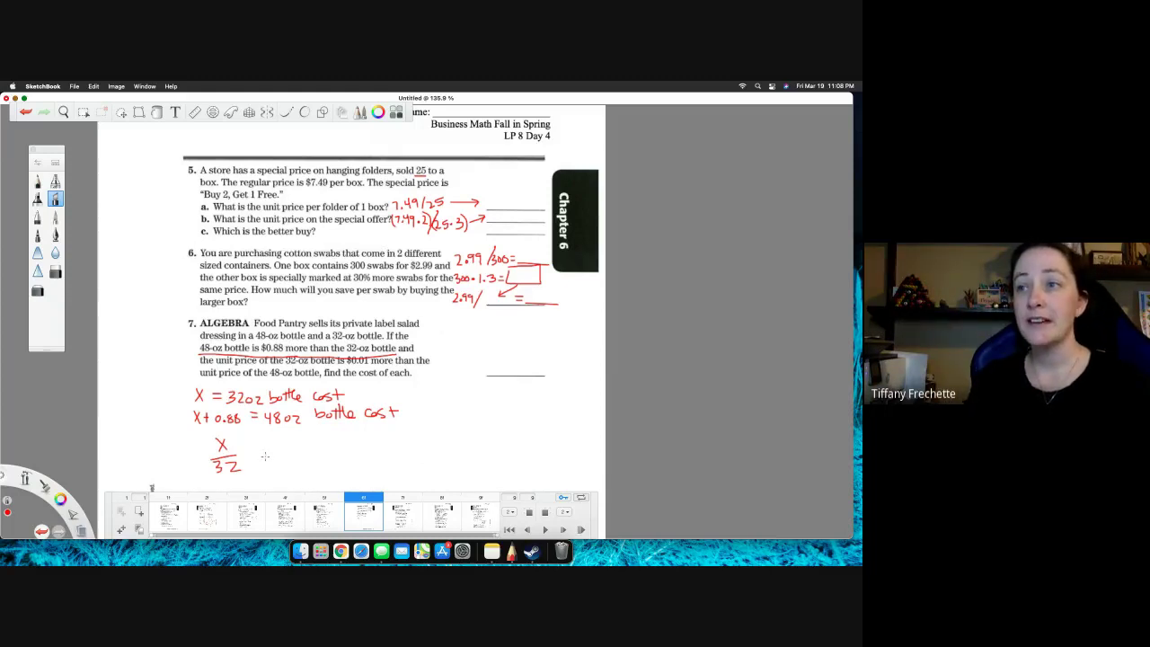
left_click_drag(249, 449, 258, 454)
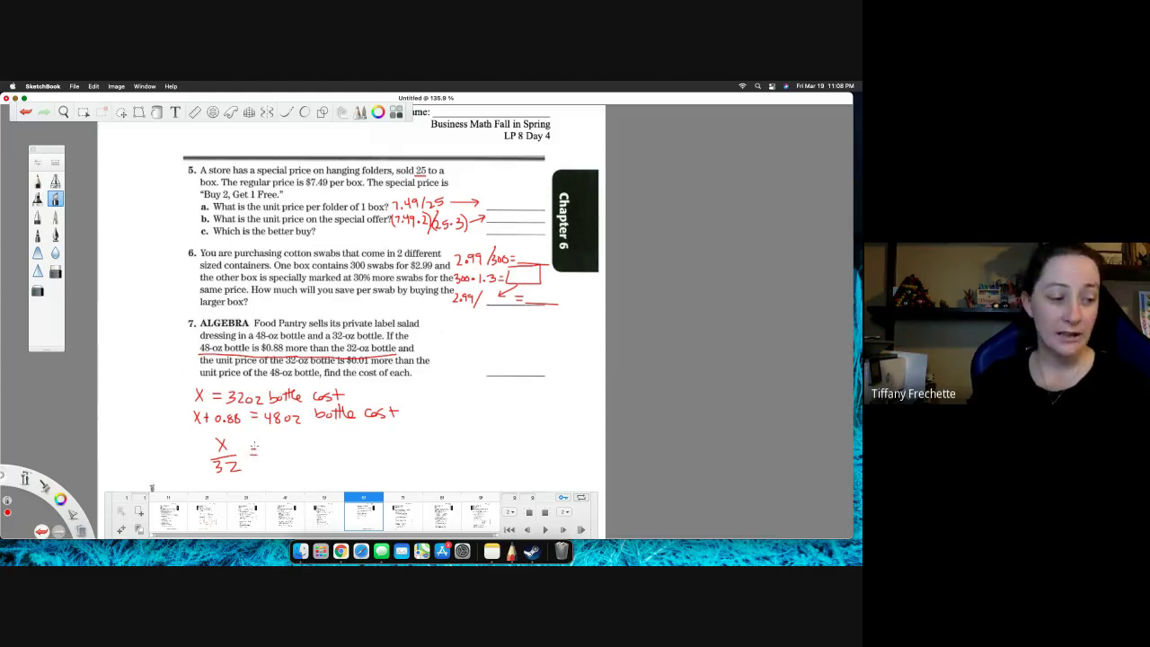
left_click_drag(275, 439, 284, 451)
mouse_move(284, 439)
left_mouse_down()
mouse_move(274, 451)
mouse_move(298, 445)
left_mouse_up()
mouse_move(293, 440)
left_mouse_down()
mouse_move(293, 451)
mouse_move(329, 440)
mouse_move(331, 455)
mouse_move(293, 467)
left_mouse_up()
left_click_drag(304, 457, 304, 458)
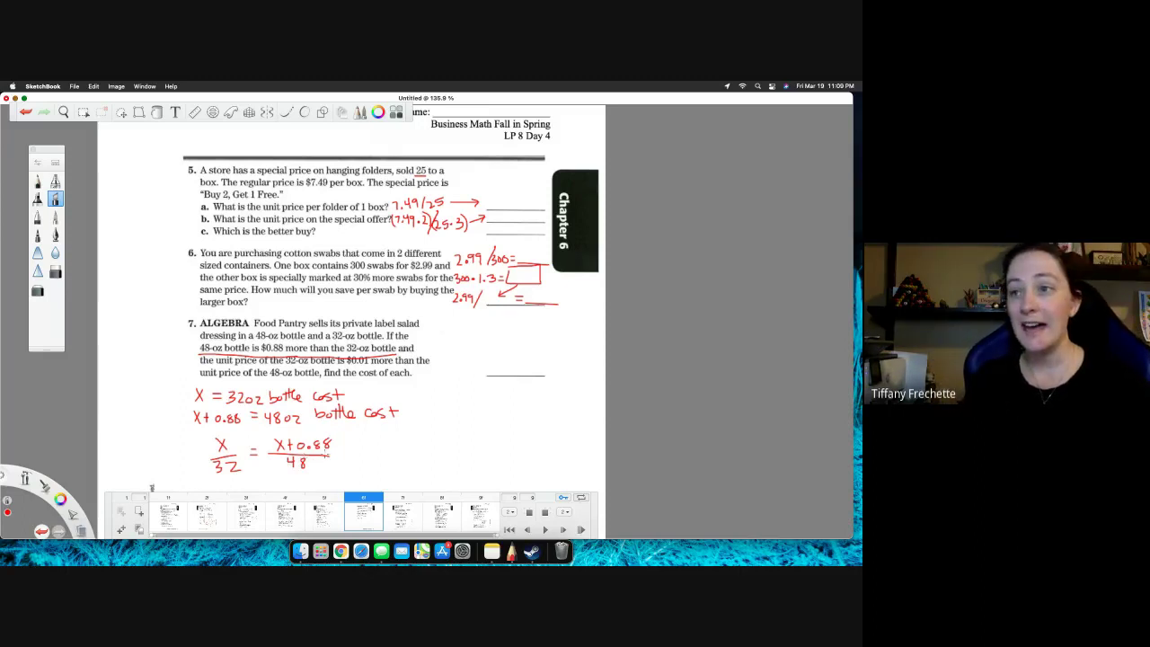
left_click_drag(352, 449, 362, 450)
left_click_drag(368, 448, 368, 457)
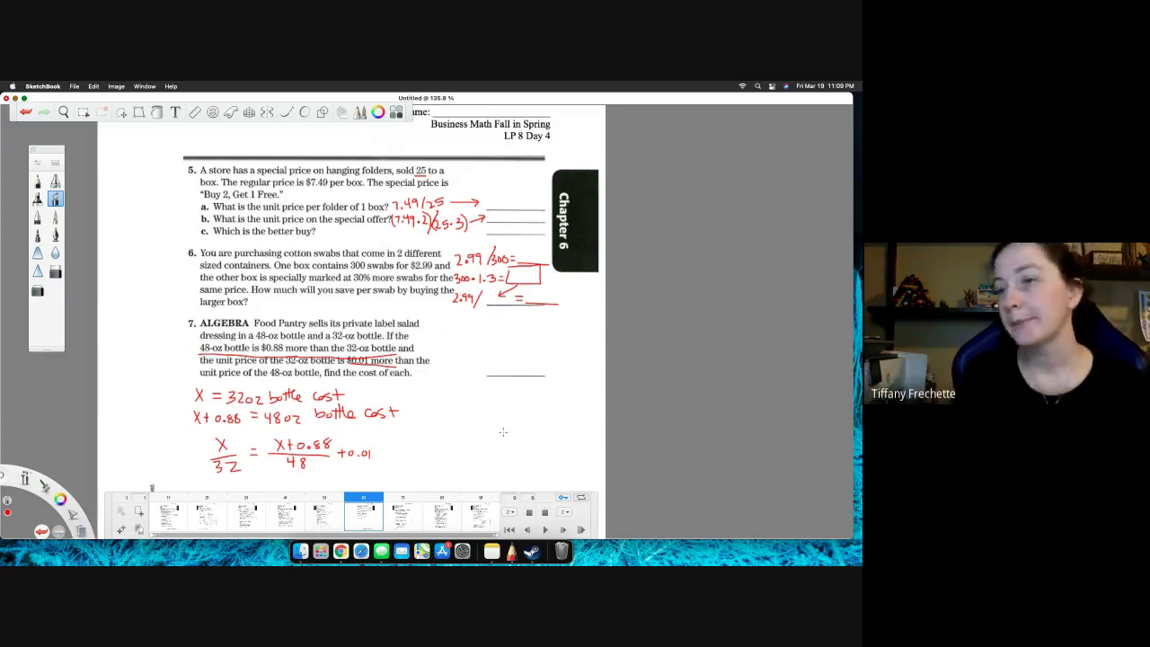
Pan the worksheet up, write (48·32) beside both sides, and cancel the left 32.
left_click(414, 431)
left_click(415, 409)
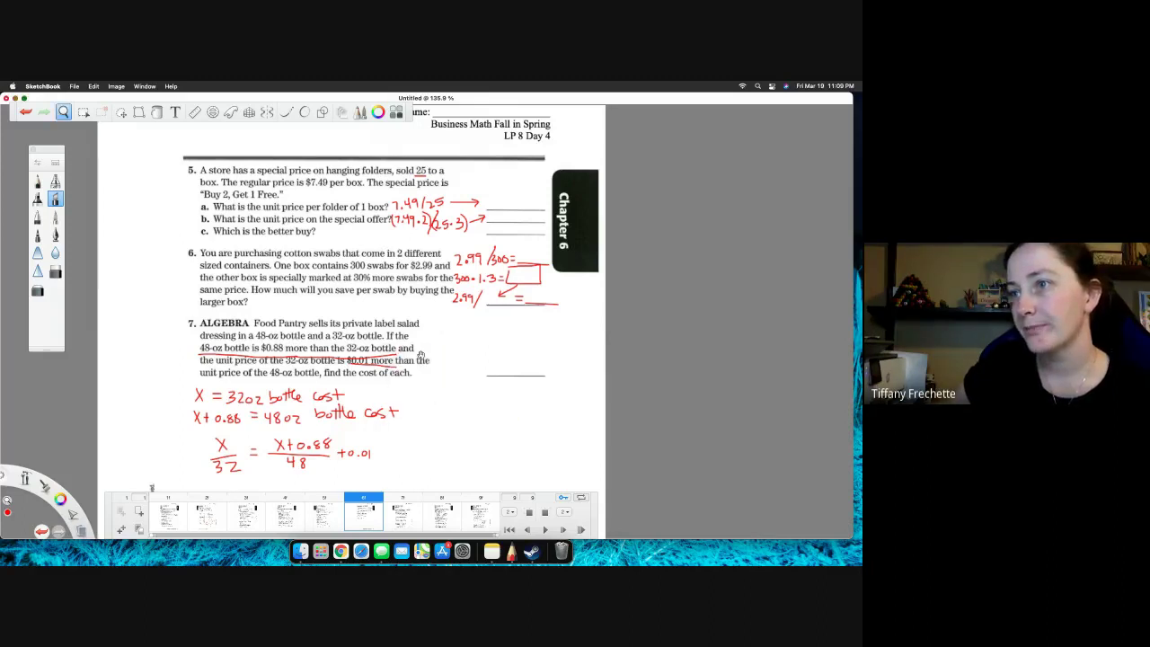
left_click_drag(421, 354, 419, 251)
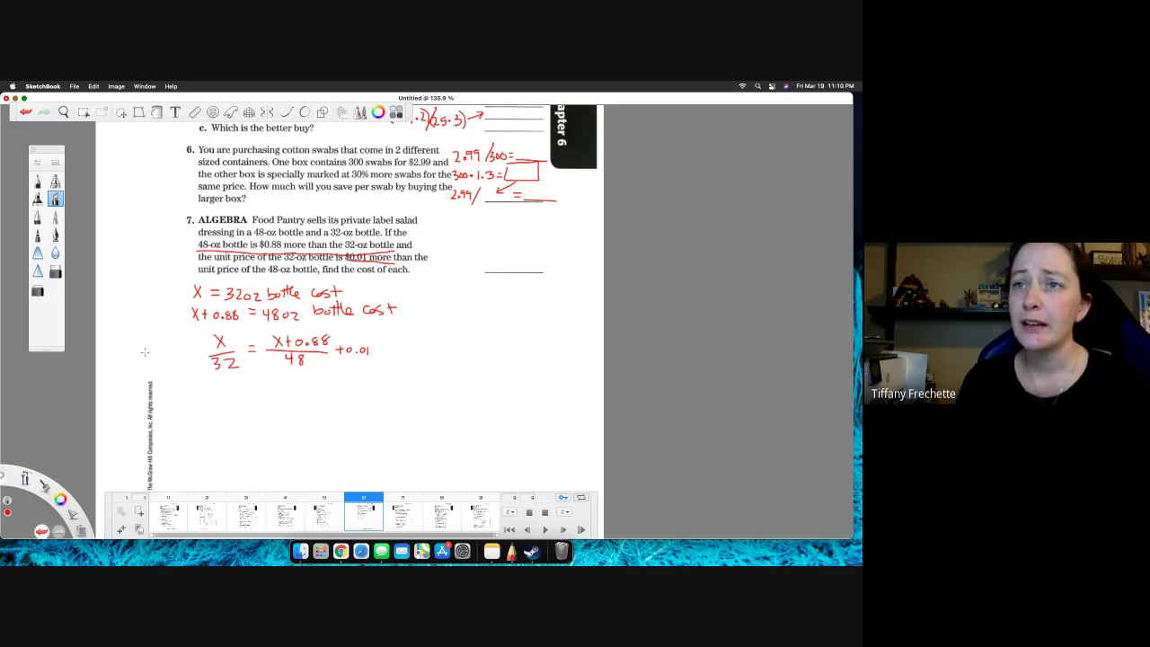
mouse_move(145, 353)
left_mouse_down()
mouse_move(142, 371)
mouse_move(189, 367)
left_mouse_up()
left_click_drag(192, 355, 193, 369)
mouse_move(397, 344)
left_mouse_down()
mouse_move(396, 363)
mouse_move(428, 346)
mouse_move(440, 355)
left_mouse_up()
left_click_drag(443, 342, 446, 356)
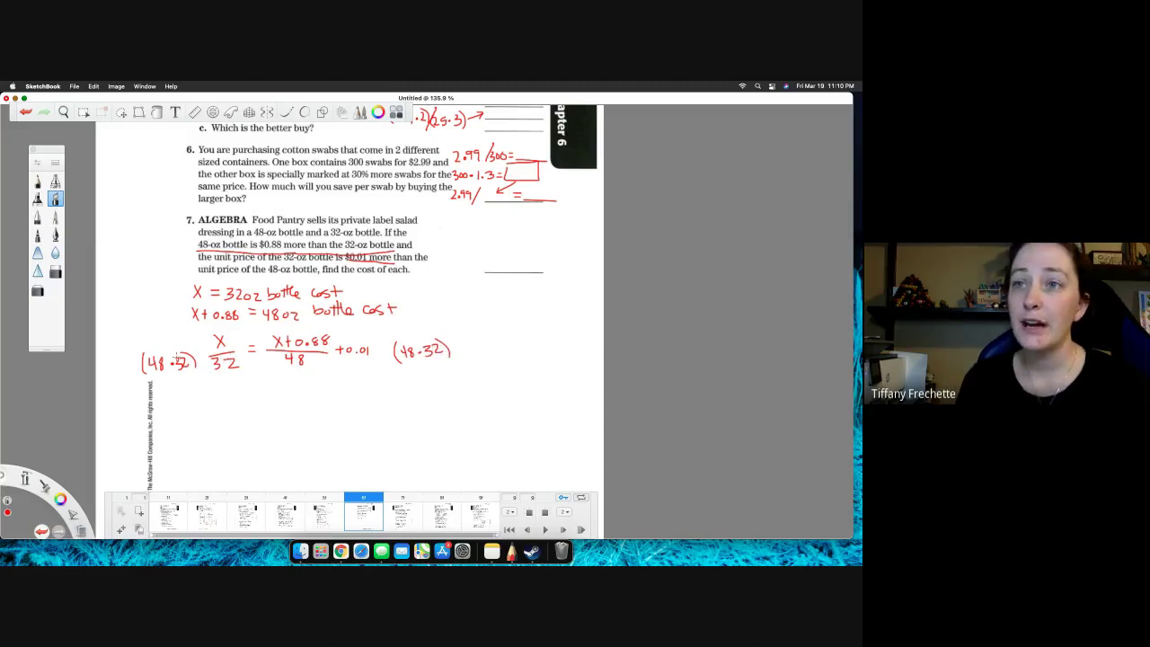
mouse_move(190, 354)
left_mouse_down()
mouse_move(179, 369)
mouse_move(213, 371)
left_mouse_up()
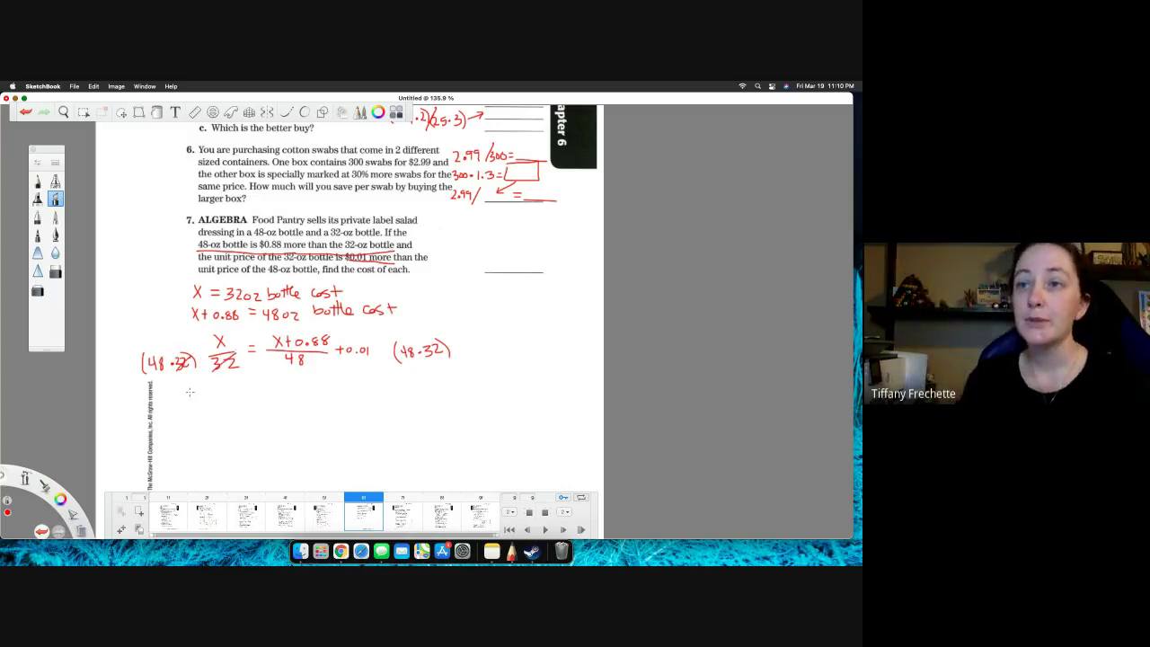
Begin the line '48x =' and cross out the 48 denominator against (48·32).
mouse_move(194, 387)
left_mouse_down()
mouse_move(205, 402)
mouse_move(226, 401)
left_mouse_up()
mouse_move(225, 391)
left_mouse_down()
mouse_move(219, 402)
mouse_move(246, 390)
left_mouse_up()
left_click_drag(237, 396, 246, 396)
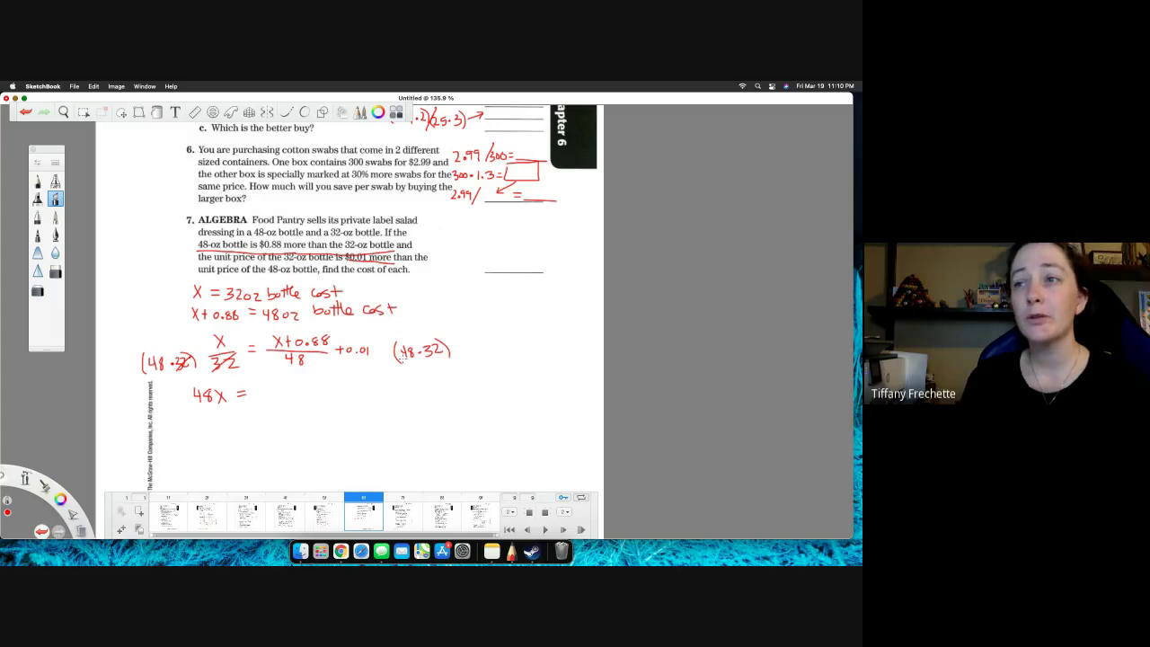
mouse_move(286, 364)
left_mouse_down()
mouse_move(308, 356)
mouse_move(299, 380)
mouse_move(337, 377)
left_mouse_up()
left_click(324, 373)
left_click_drag(339, 366, 339, 378)
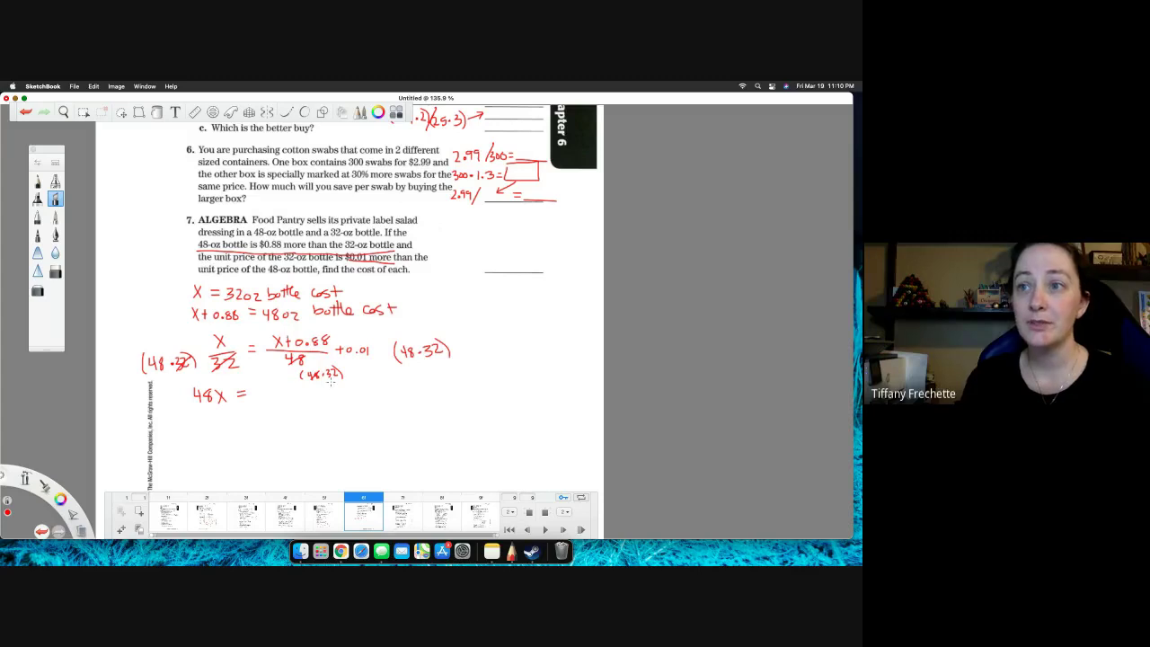
Complete the line as 48x = 32(x+0.88) + 0.1(48·32).
left_click_drag(253, 395, 291, 401)
left_click_drag(291, 389, 282, 401)
left_click_drag(293, 396, 340, 402)
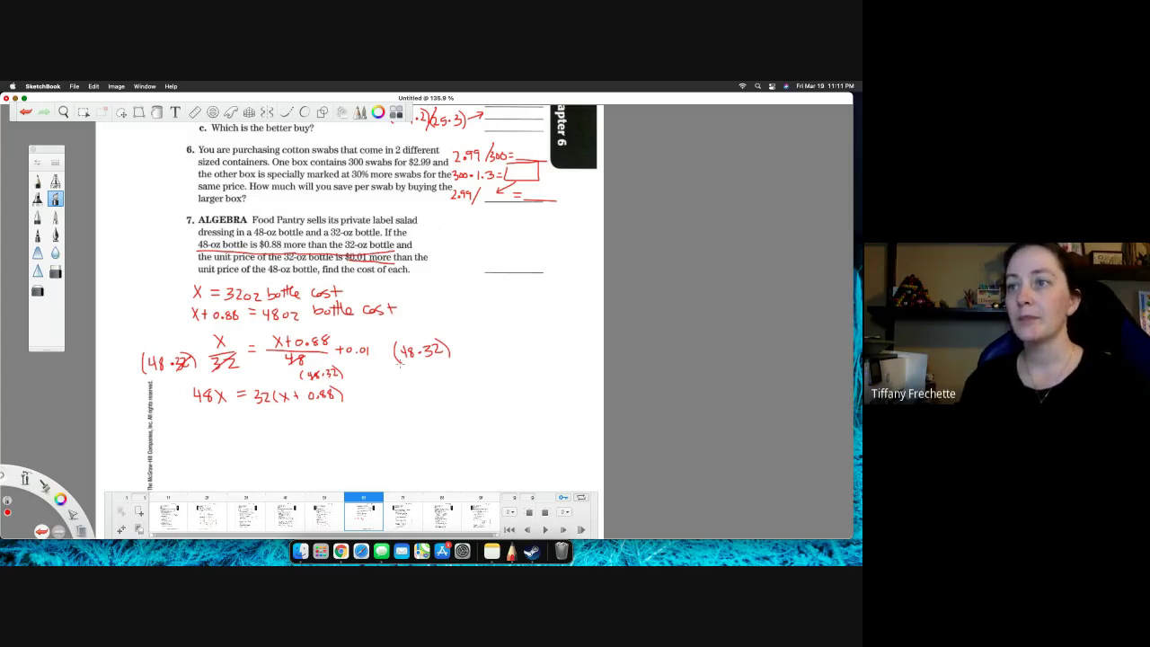
left_click_drag(346, 394, 394, 400)
left_click(373, 397)
left_click_drag(402, 388, 435, 395)
left_click(408, 390)
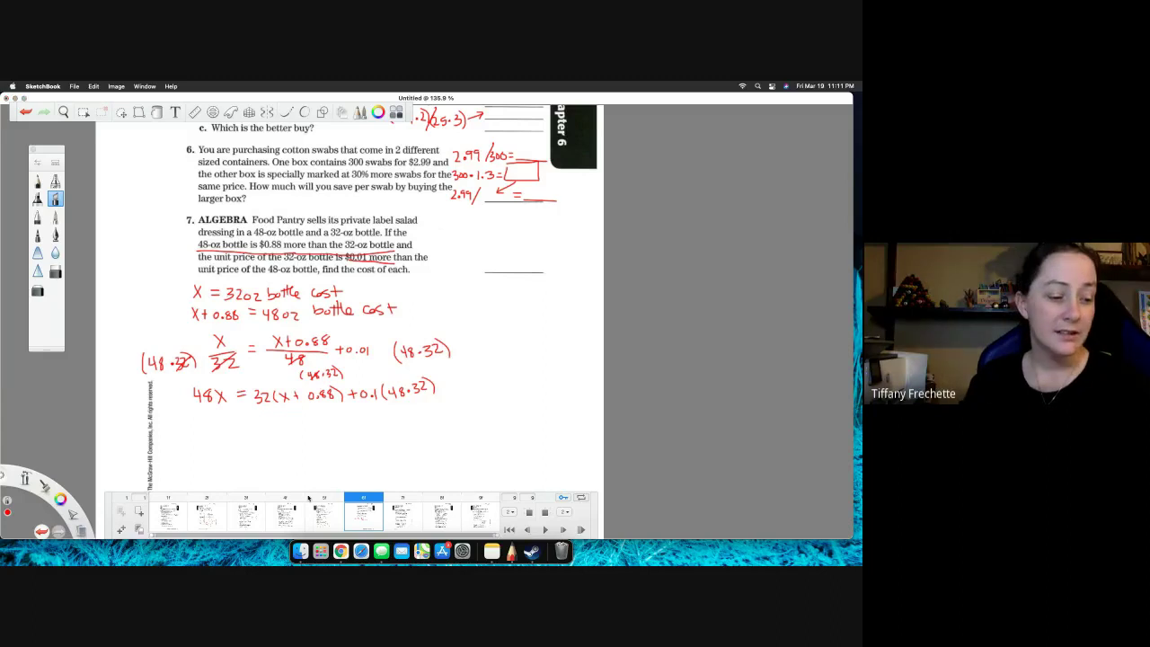
Start the distributed line 48X = 32X + 28.16 + below it.
mouse_move(199, 414)
left_mouse_down()
mouse_move(232, 424)
mouse_move(282, 392)
mouse_move(325, 385)
left_mouse_up()
left_click_drag(251, 411, 278, 420)
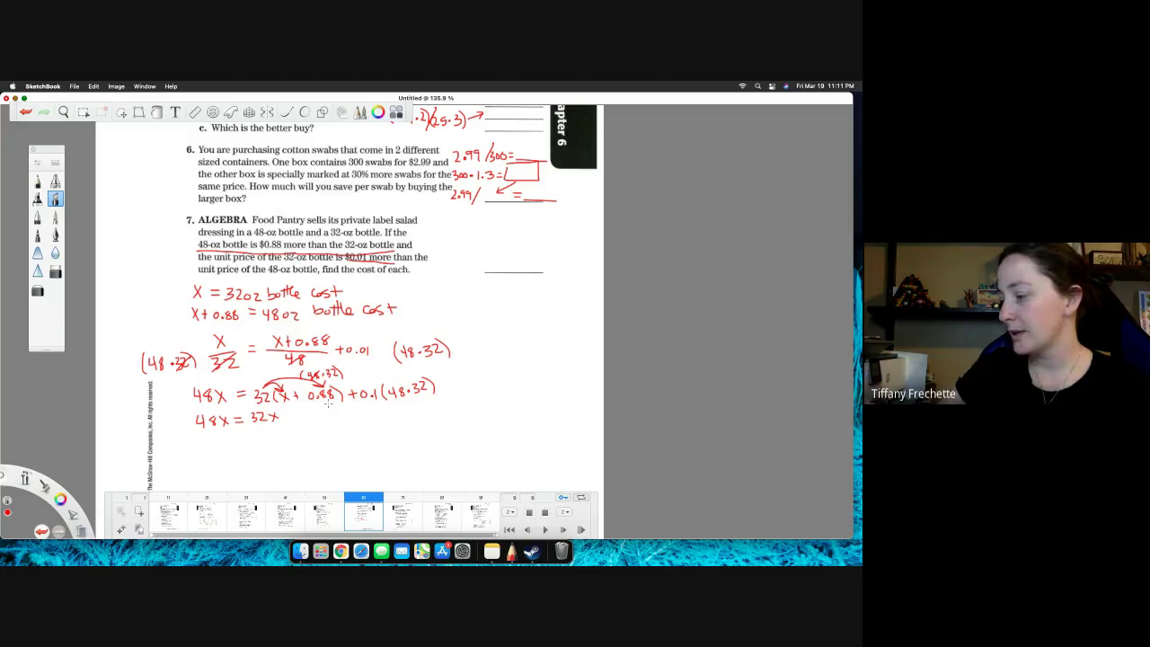
left_click_drag(281, 418, 329, 421)
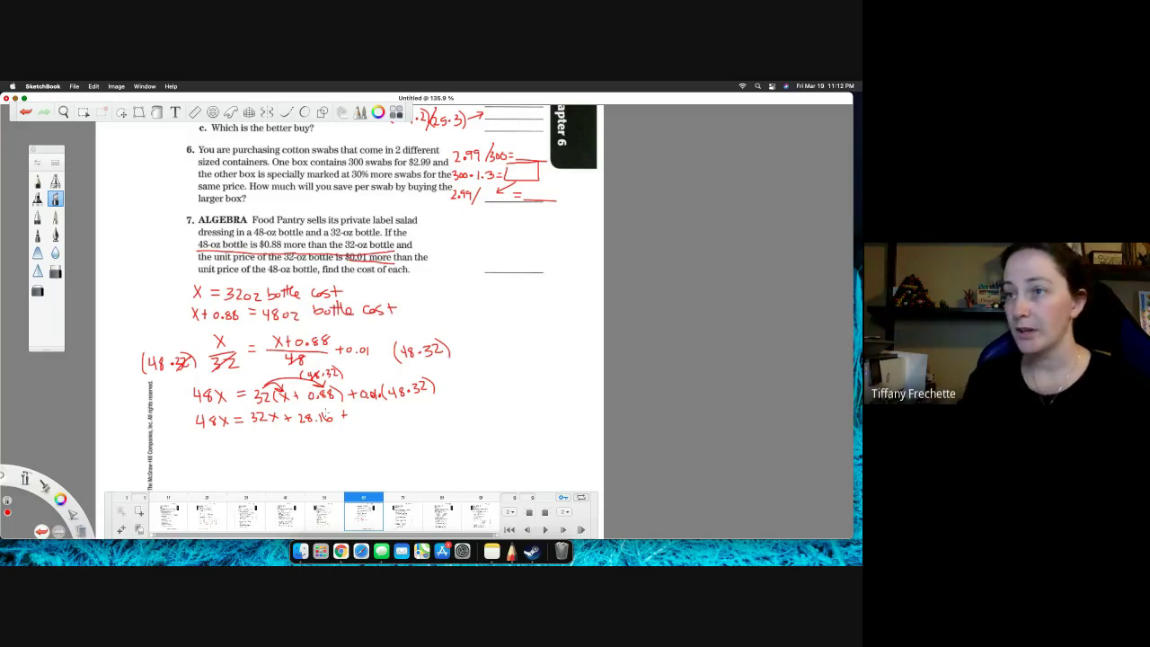
Add +15.36, underline 28.16 and 15.36, and write 48x = 32x + 43.52 below.
mouse_move(355, 410)
left_mouse_down()
mouse_move(355, 420)
mouse_move(386, 416)
left_mouse_up()
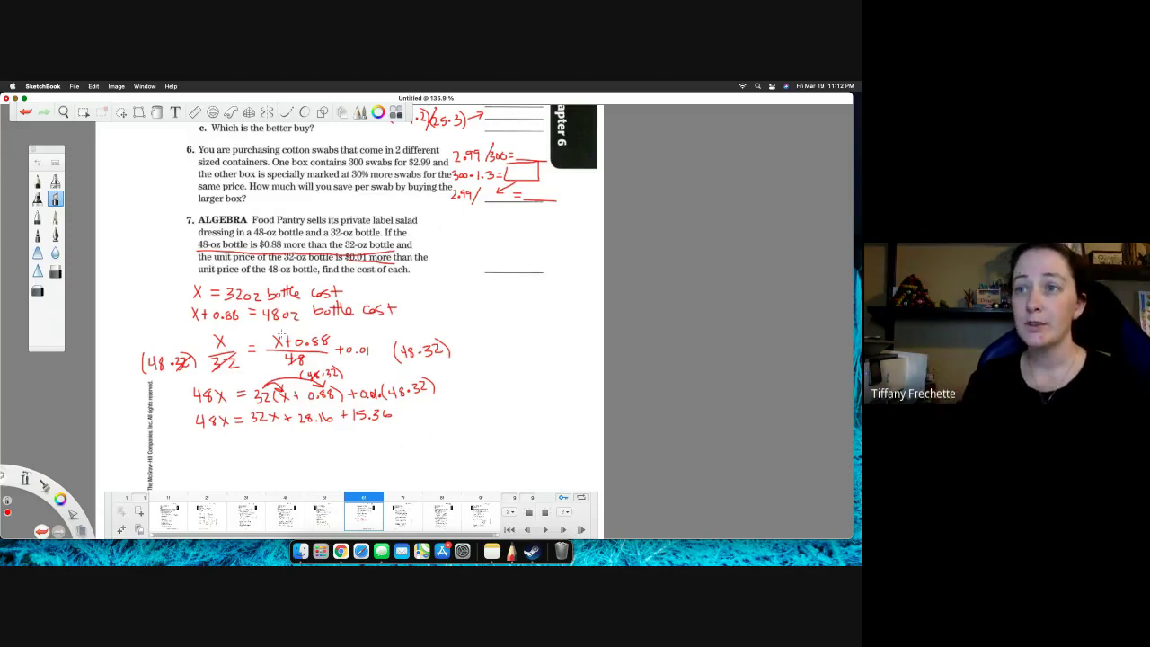
left_click_drag(298, 425, 395, 419)
mouse_move(200, 435)
left_mouse_down()
mouse_move(208, 449)
mouse_move(284, 449)
left_mouse_up()
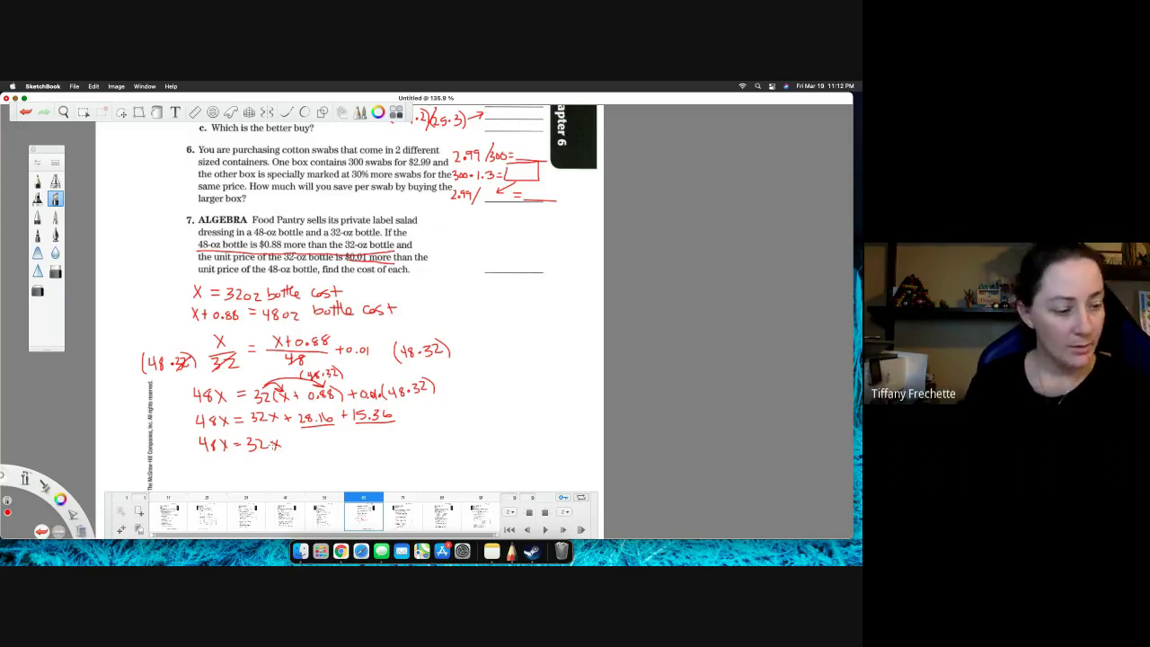
left_click_drag(289, 440, 355, 447)
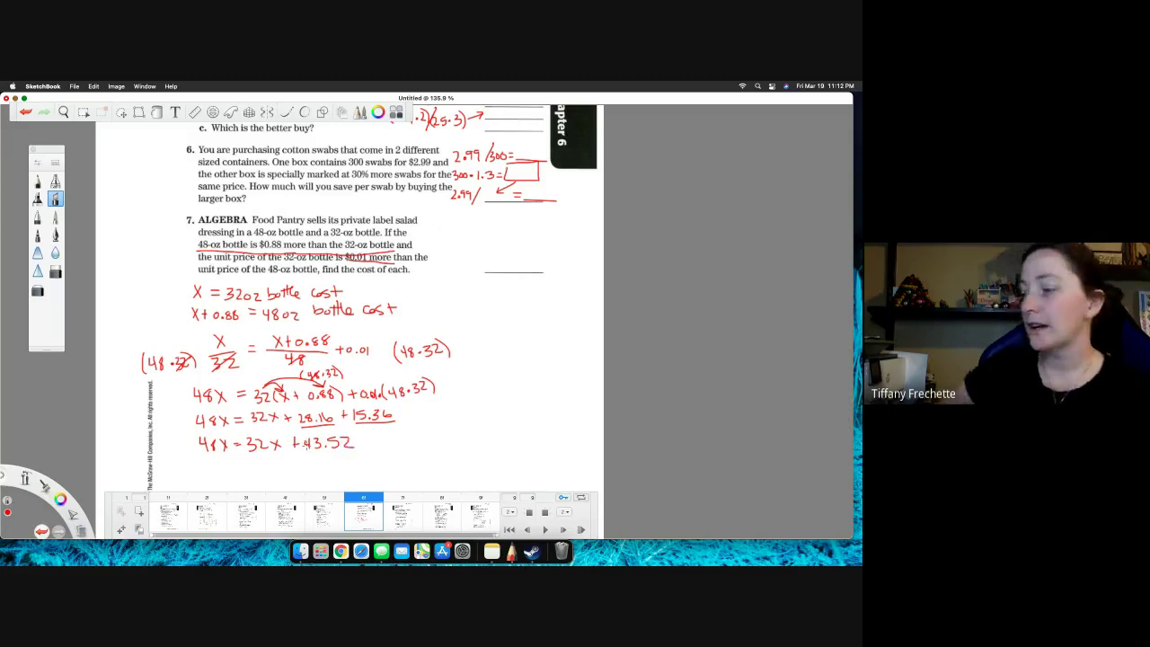
Move the page up for room and undo the stray stroke under the equation.
key("space")
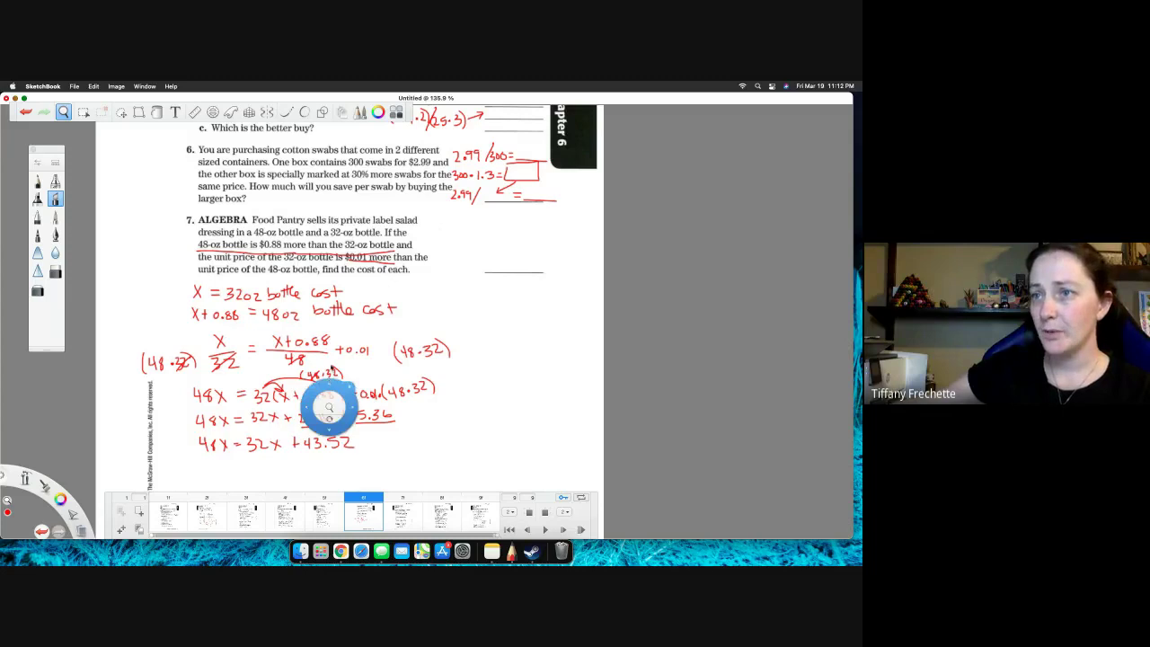
left_click_drag(336, 344, 326, 239)
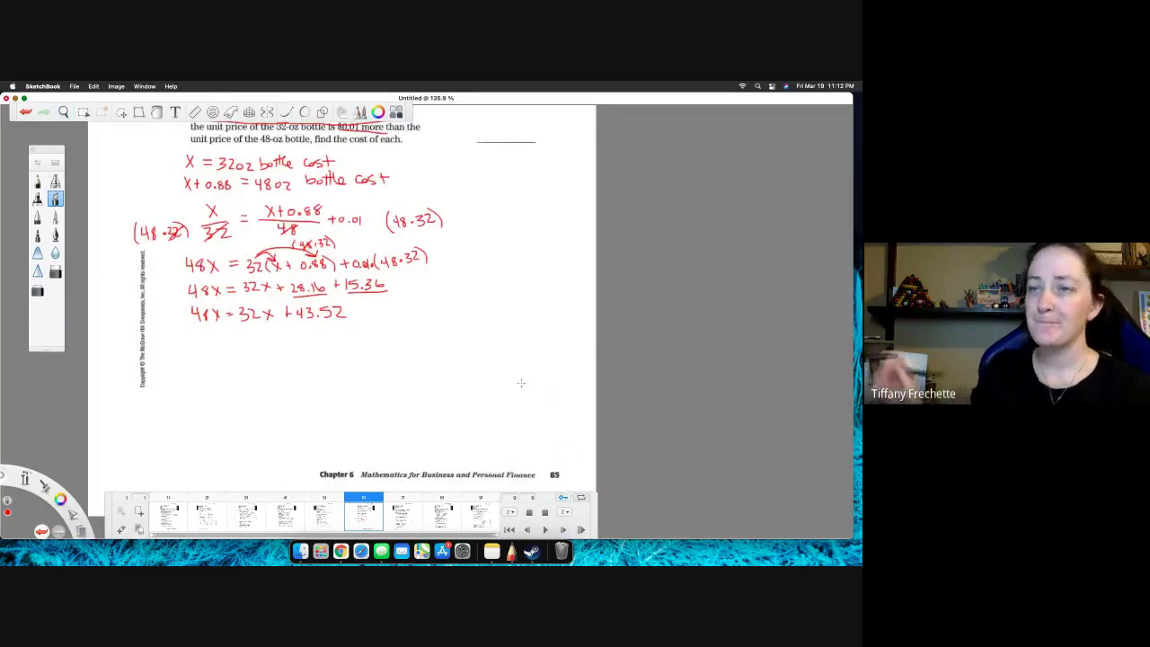
left_click_drag(221, 328, 272, 320)
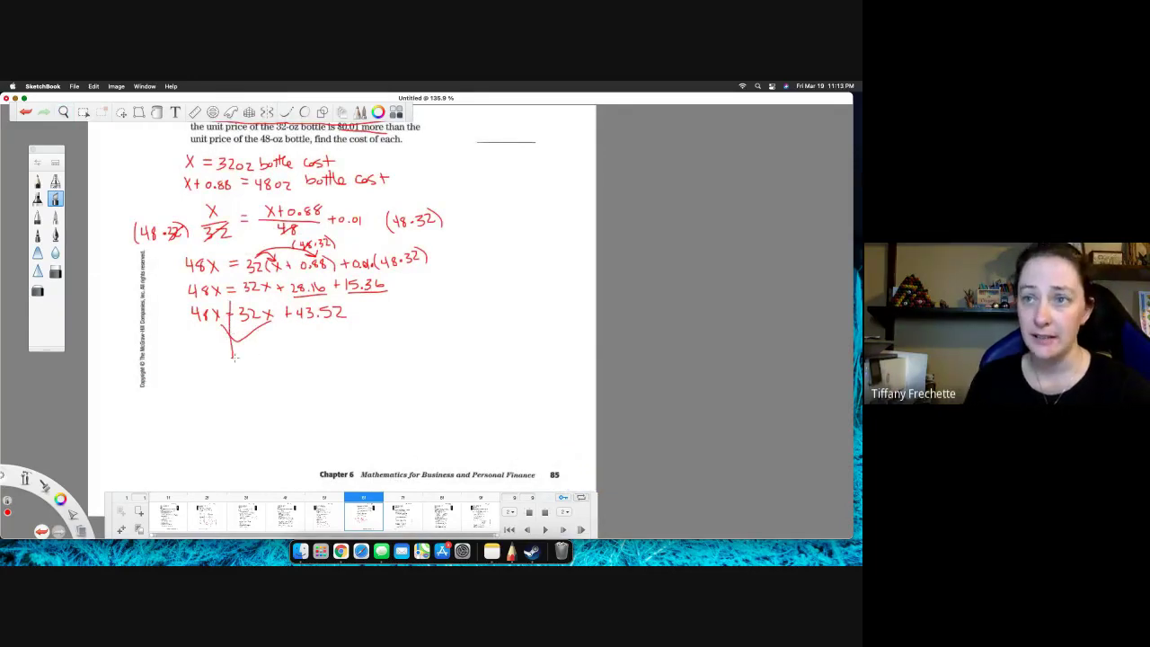
key("super+z")
key("super+z")
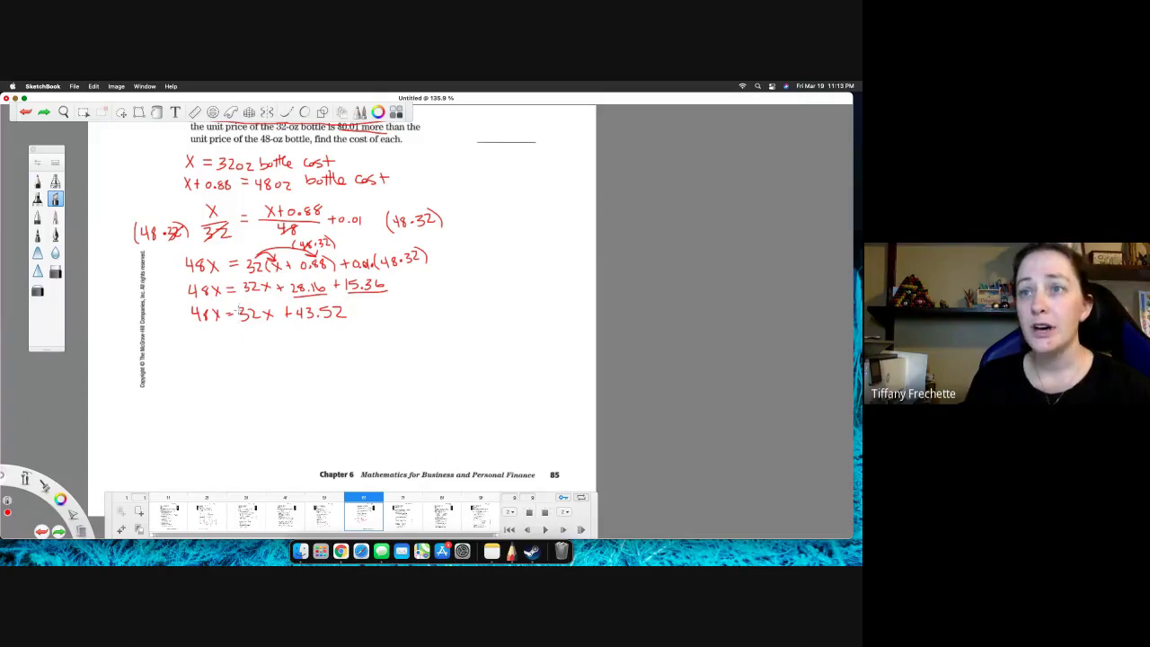
Subtract 32x from both sides, cancel the 32x terms, and write 16x = 43.52.
mouse_move(230, 331)
left_mouse_down()
mouse_move(276, 332)
mouse_move(265, 336)
left_mouse_up()
left_click_drag(192, 334, 199, 347)
mouse_move(204, 335)
left_mouse_down()
mouse_move(219, 347)
mouse_move(206, 348)
left_mouse_up()
left_click_drag(176, 351, 373, 334)
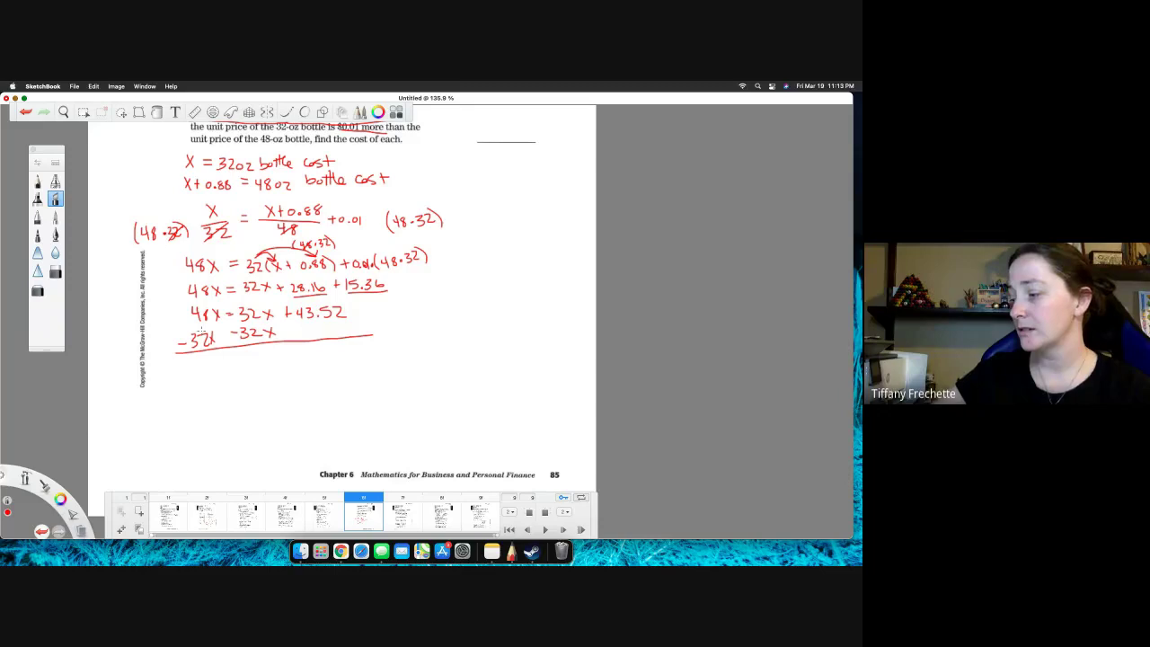
mouse_move(191, 360)
left_mouse_down()
mouse_move(192, 376)
mouse_move(203, 372)
left_mouse_up()
mouse_move(214, 363)
left_mouse_down()
mouse_move(214, 374)
mouse_move(237, 365)
left_mouse_up()
left_click_drag(230, 369, 237, 369)
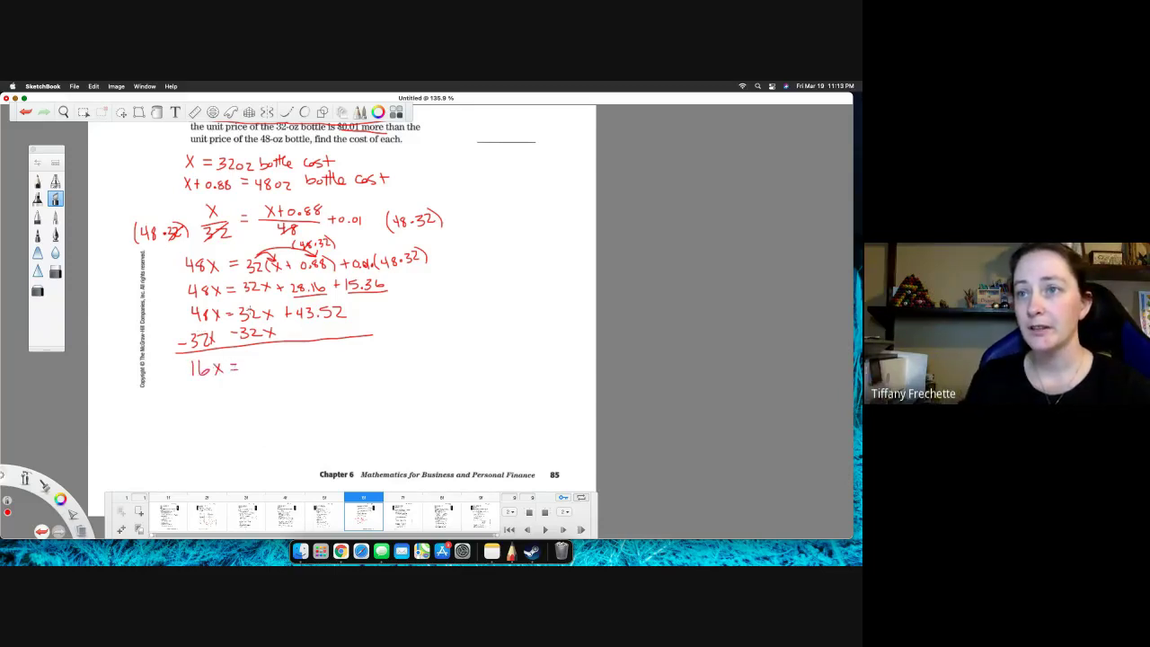
mouse_move(236, 305)
left_mouse_down()
mouse_move(275, 335)
mouse_move(236, 339)
left_mouse_up()
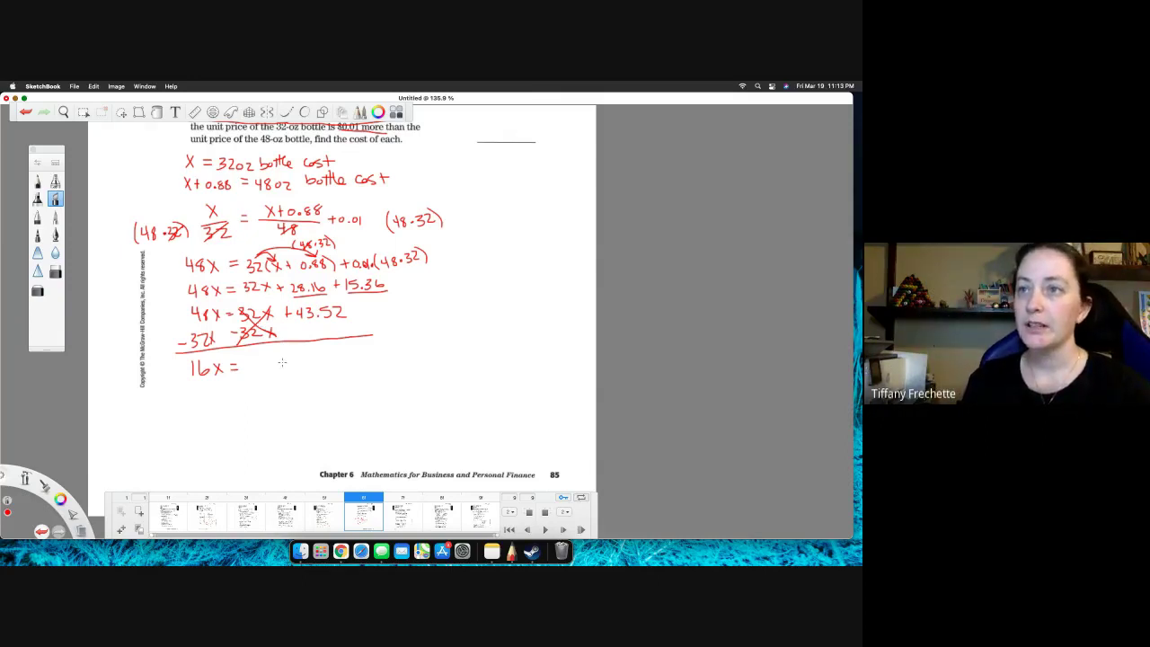
left_click_drag(274, 350, 325, 360)
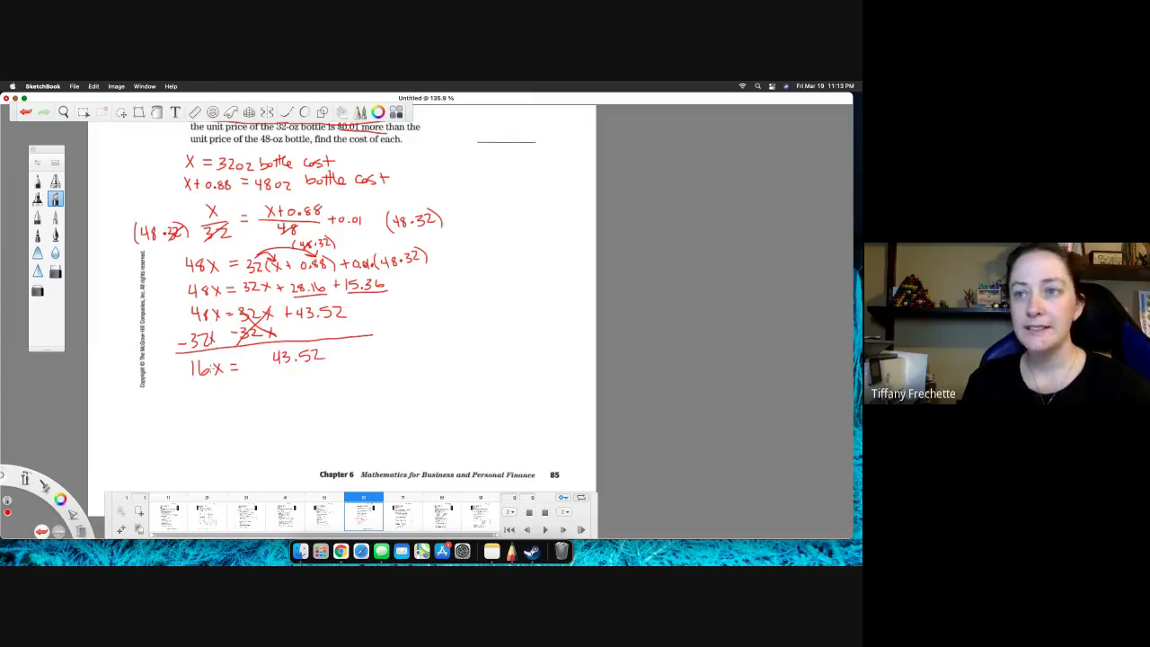
Divide both sides by 16, cancel the 16s, and write x = 2.72.
mouse_move(189, 381)
left_mouse_down()
mouse_move(226, 381)
mouse_move(206, 401)
left_mouse_up()
left_click_drag(221, 388, 220, 395)
mouse_move(280, 369)
left_mouse_down()
mouse_move(328, 366)
mouse_move(303, 386)
left_mouse_up()
left_click_drag(191, 361, 231, 434)
mouse_move(232, 421)
left_mouse_down()
mouse_move(226, 431)
mouse_move(245, 424)
left_mouse_up()
left_click_drag(235, 430, 245, 430)
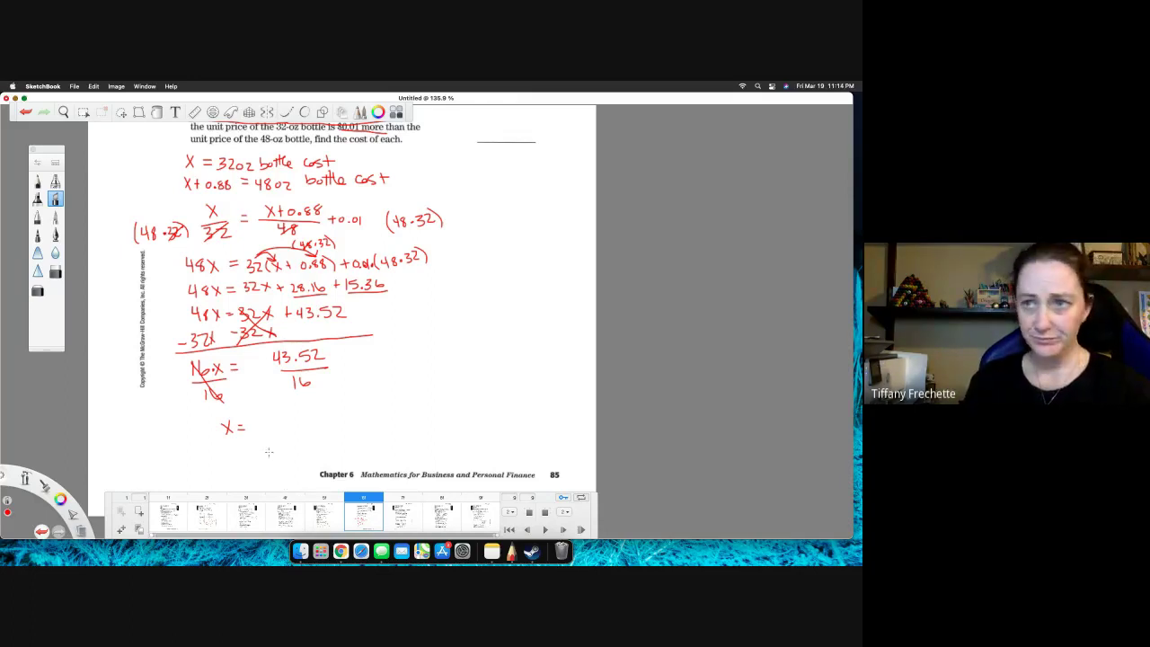
mouse_move(256, 420)
left_mouse_down()
mouse_move(268, 434)
mouse_move(297, 433)
mouse_move(244, 412)
mouse_move(215, 446)
mouse_move(306, 435)
mouse_move(305, 413)
left_mouse_up()
left_click(272, 432)
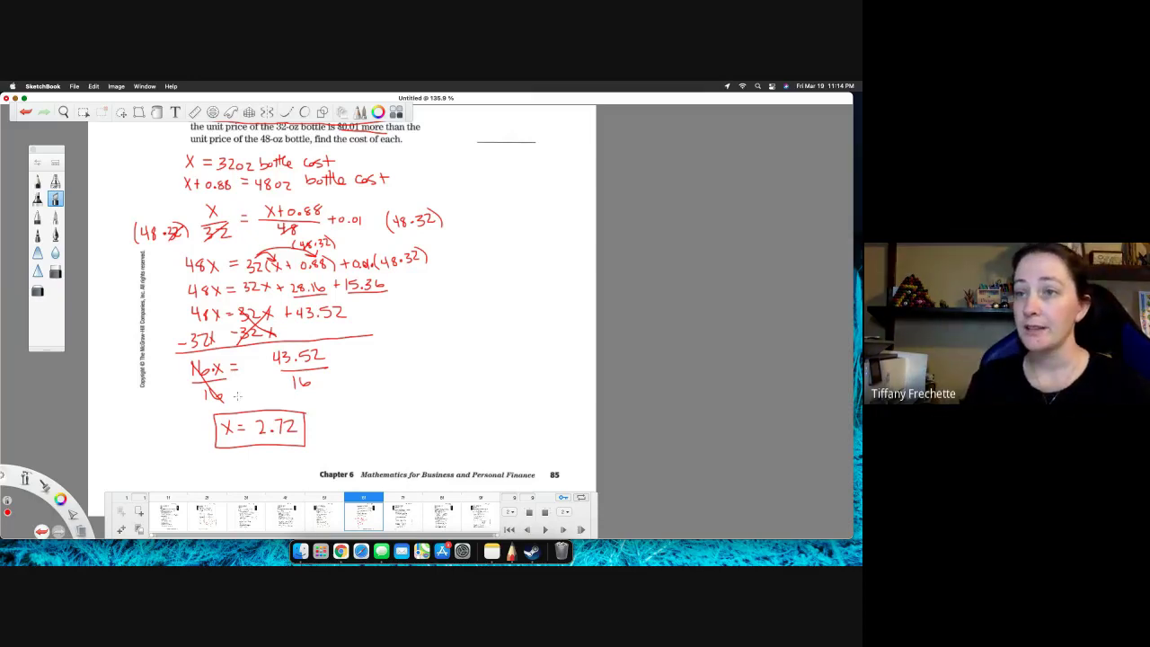
Label 2.72 as the 32 oz cost, and write and box 3.60 for 48oz.
mouse_move(235, 397)
left_mouse_down()
mouse_move(239, 410)
mouse_move(279, 408)
left_mouse_up()
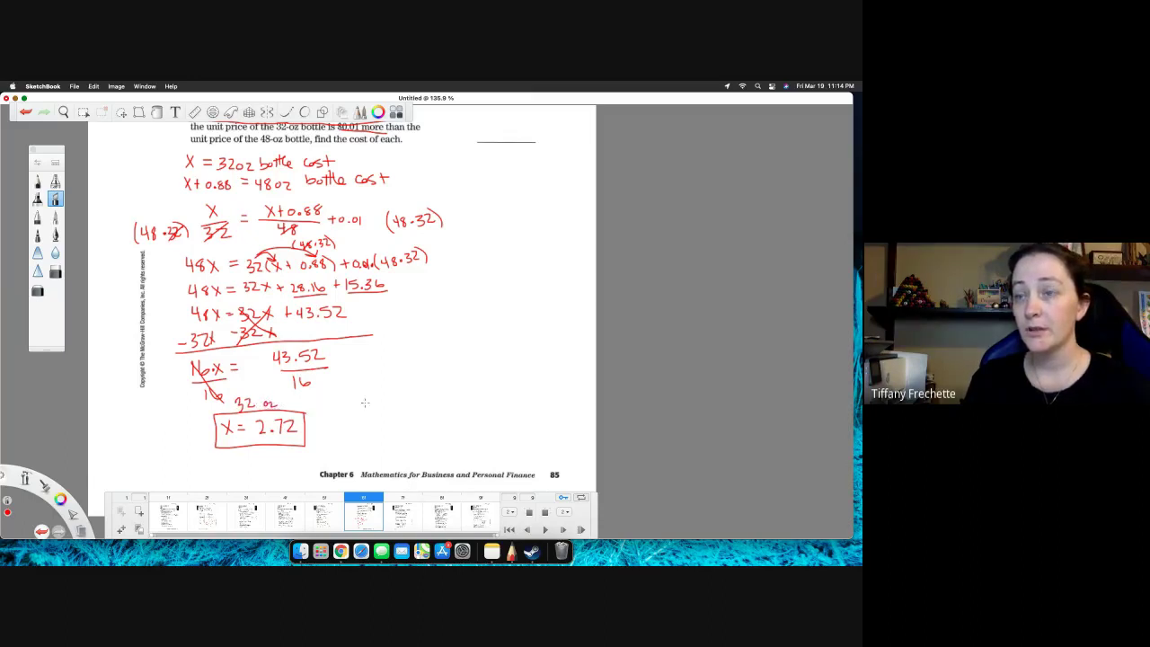
mouse_move(366, 390)
left_mouse_down()
mouse_move(370, 401)
mouse_move(410, 401)
left_mouse_up()
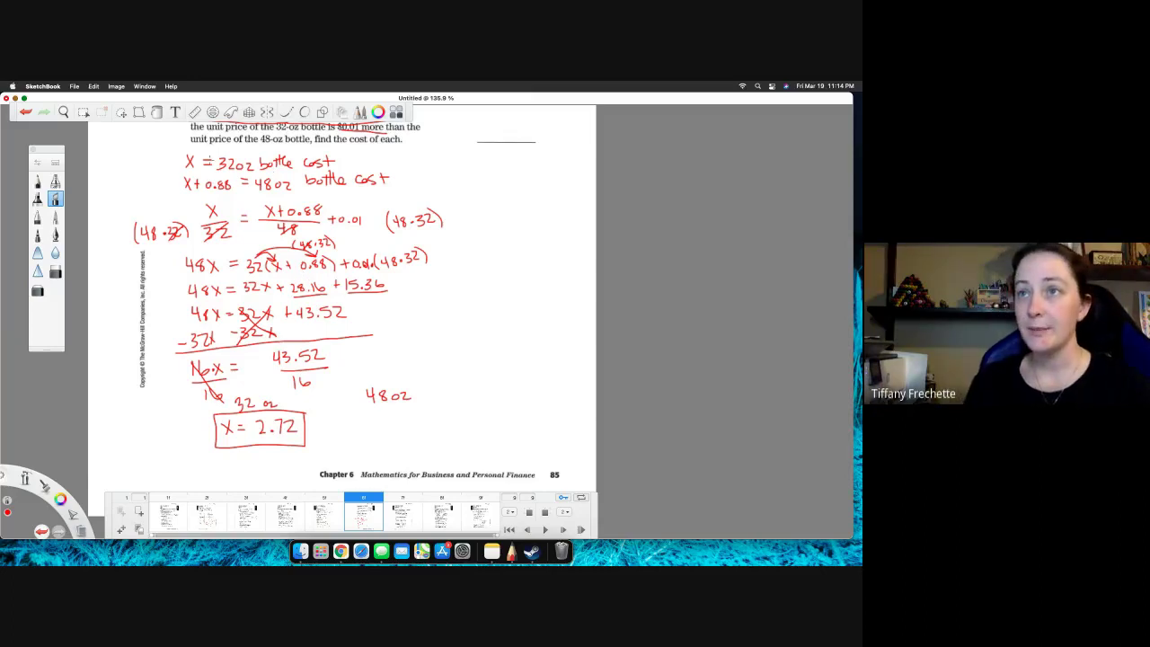
mouse_move(353, 415)
left_mouse_down()
mouse_move(362, 416)
mouse_move(354, 429)
mouse_move(392, 419)
left_mouse_up()
left_click(370, 428)
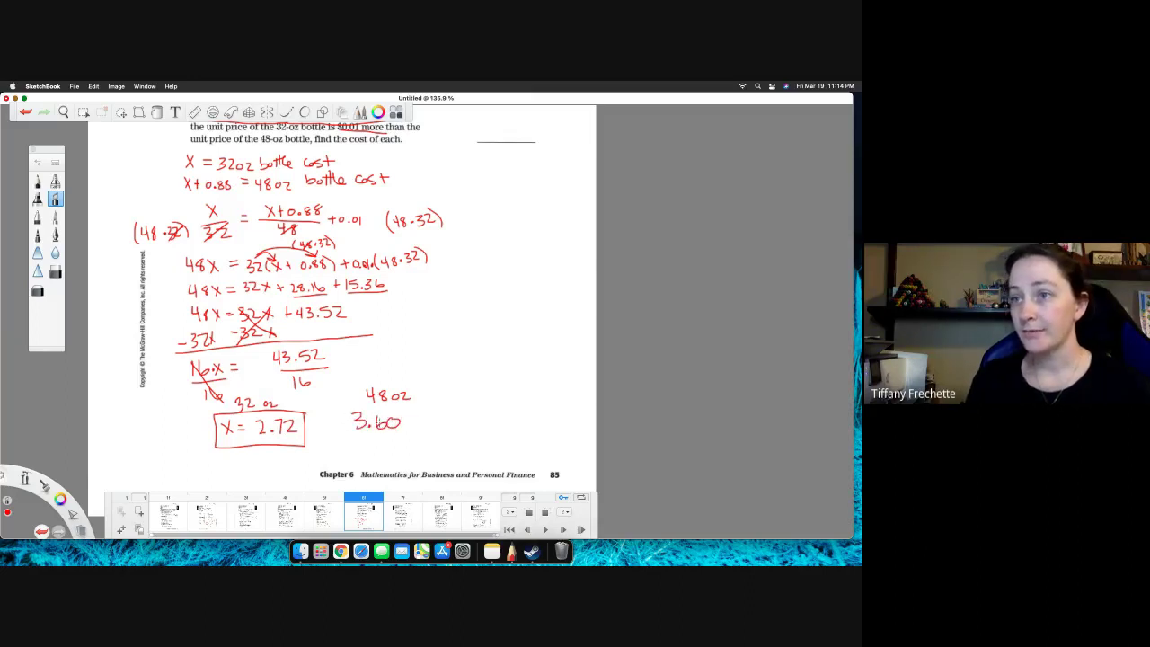
mouse_move(356, 406)
left_mouse_down()
mouse_move(370, 441)
mouse_move(386, 400)
mouse_move(343, 406)
left_mouse_up()
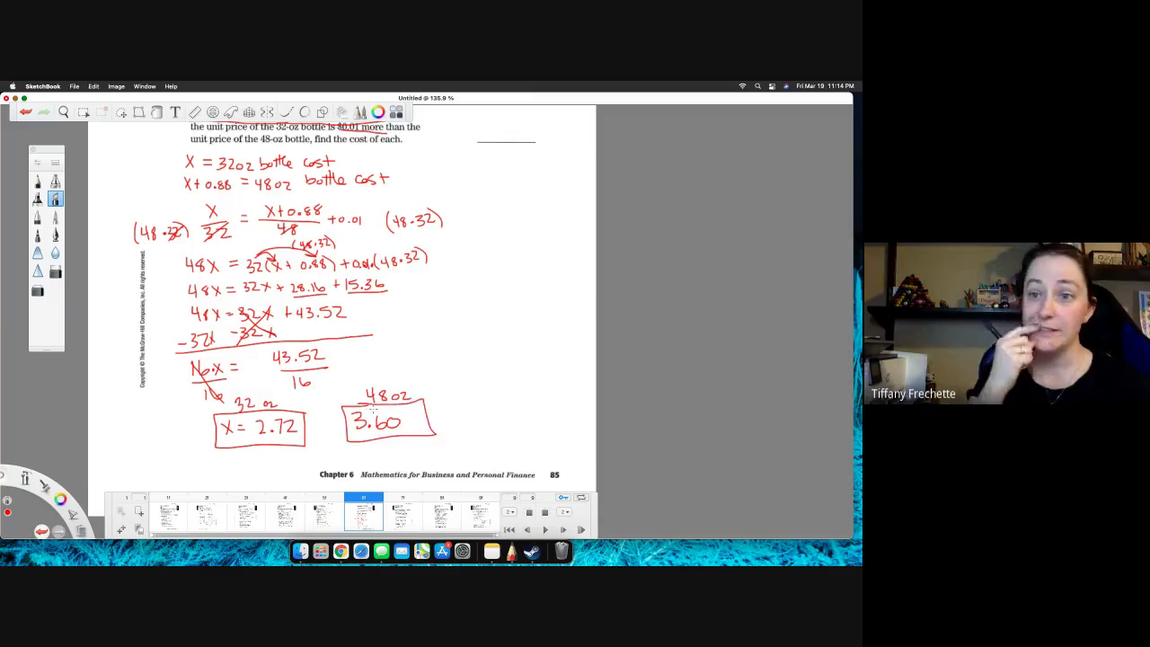